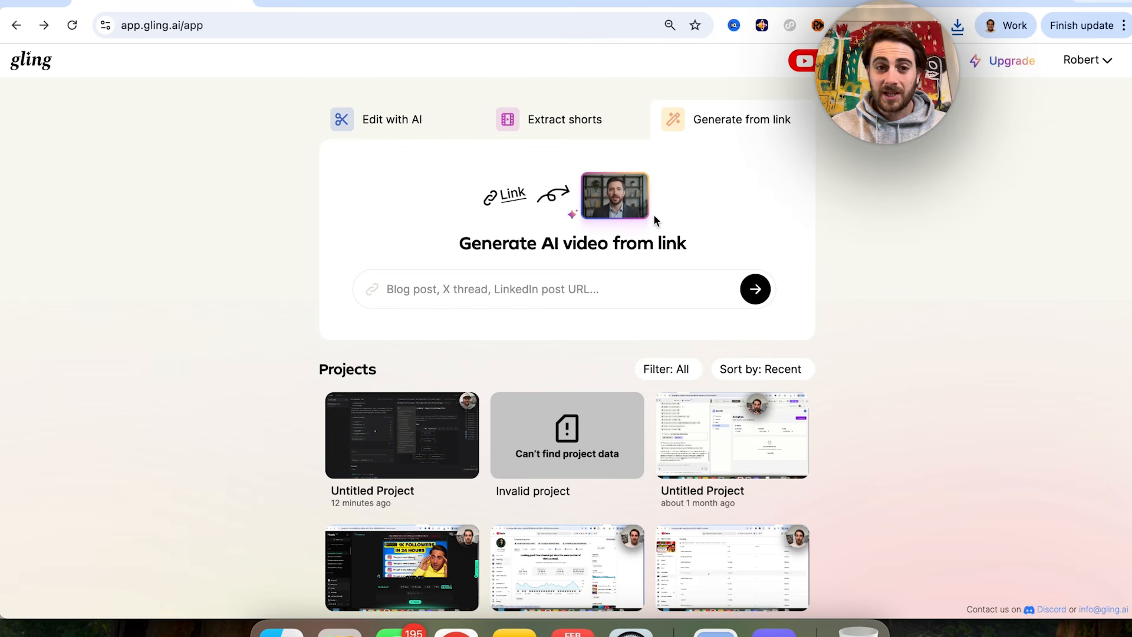
click(380, 124)
click(554, 115)
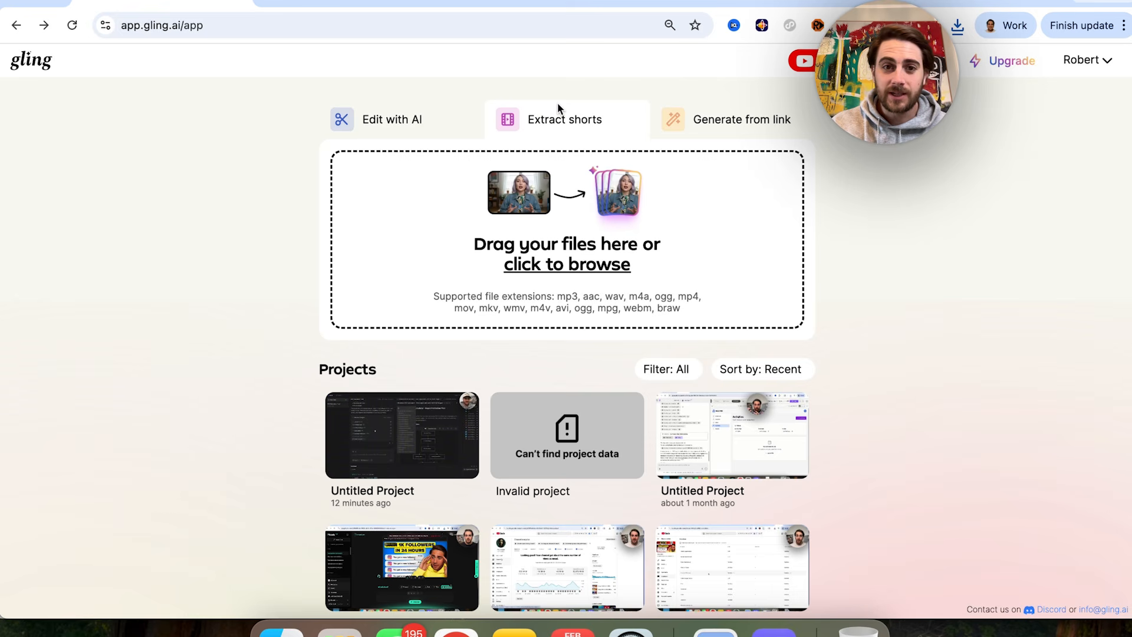
click(719, 114)
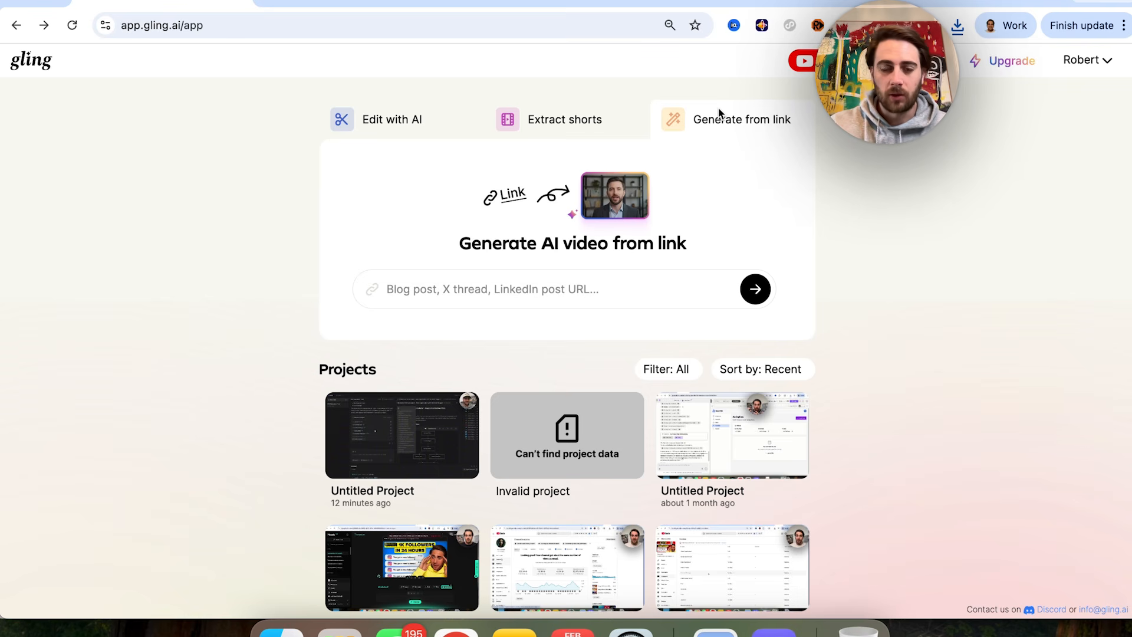
Step: Upload all six OpenClaw Set up clips from the newest drive-download folder in Downloads for editing with AI
click(369, 125)
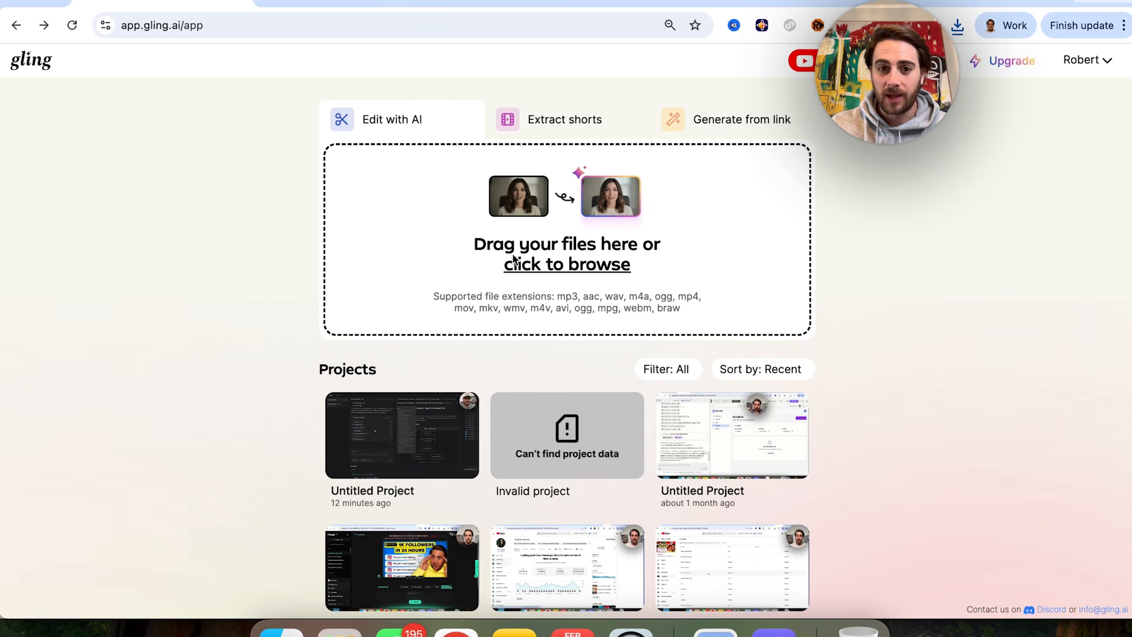
click(618, 268)
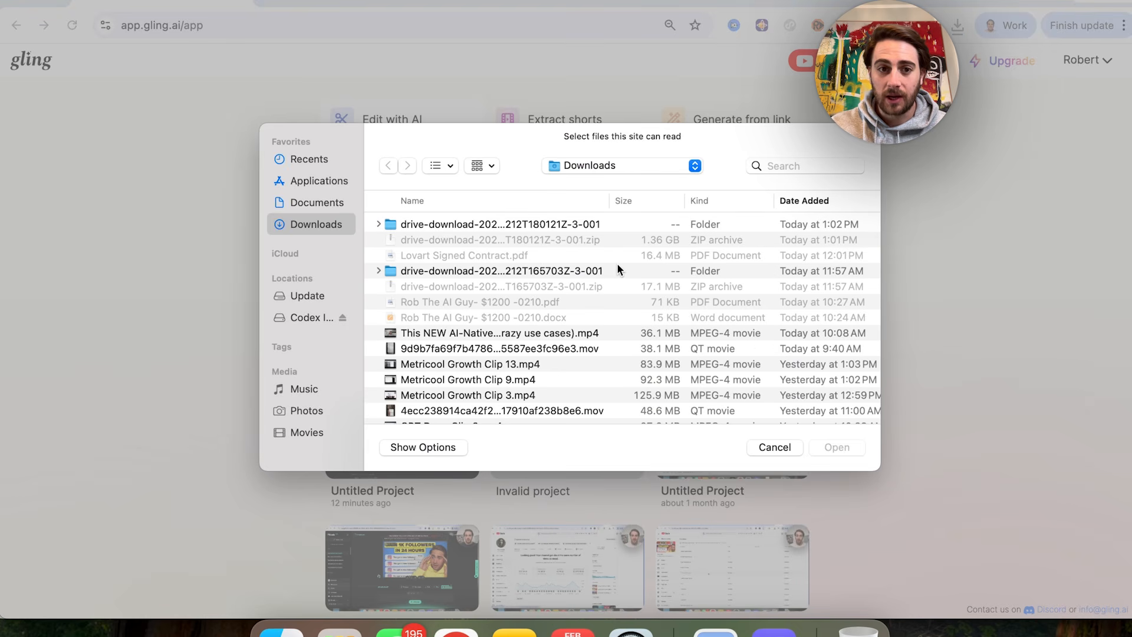
double_click(470, 225)
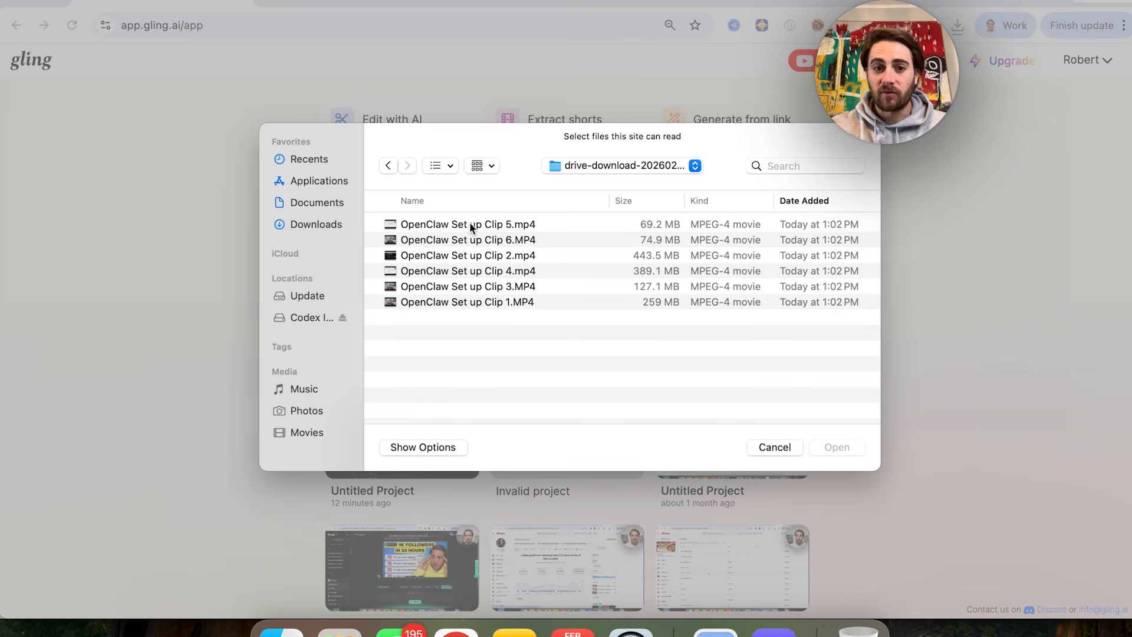
click(498, 202)
click(512, 258)
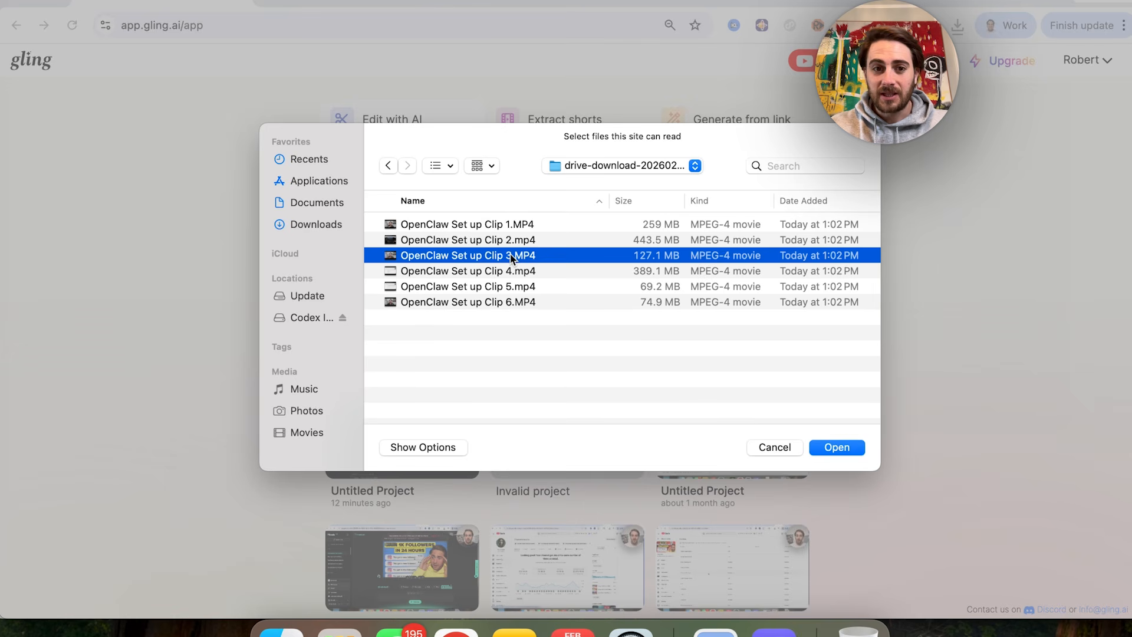
key(super+a)
key(Return)
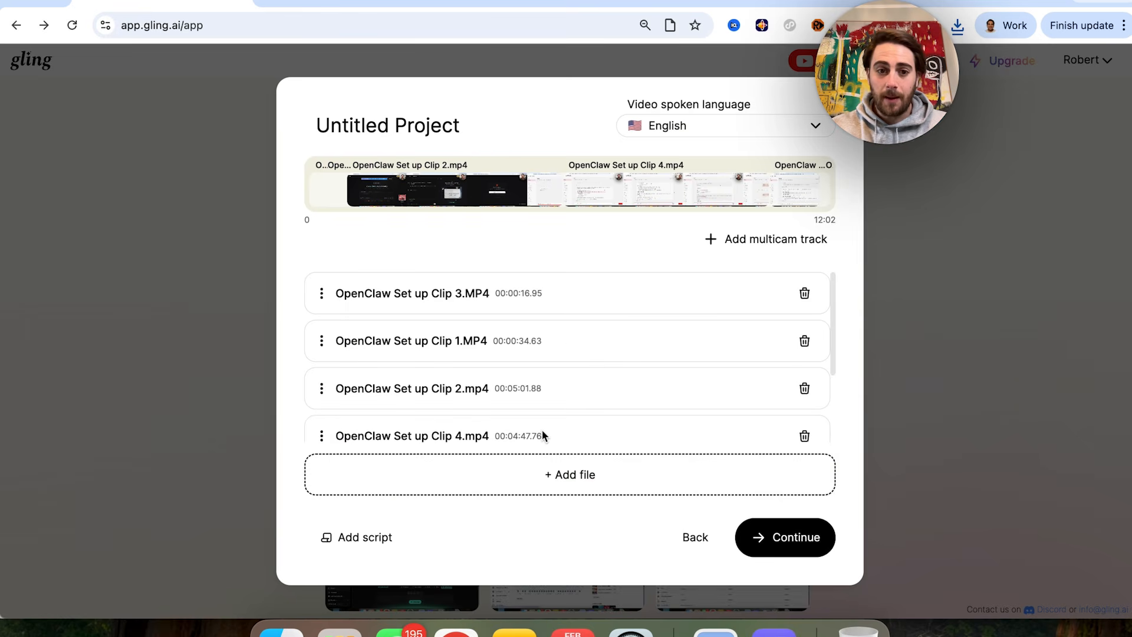
Step: Reorder the uploaded clips numerically from Clip 1 to Clip 6 and continue to the enhancement choices
drag(321, 338, 320, 293)
drag(377, 381, 374, 338)
scroll(382, 381, down, 3)
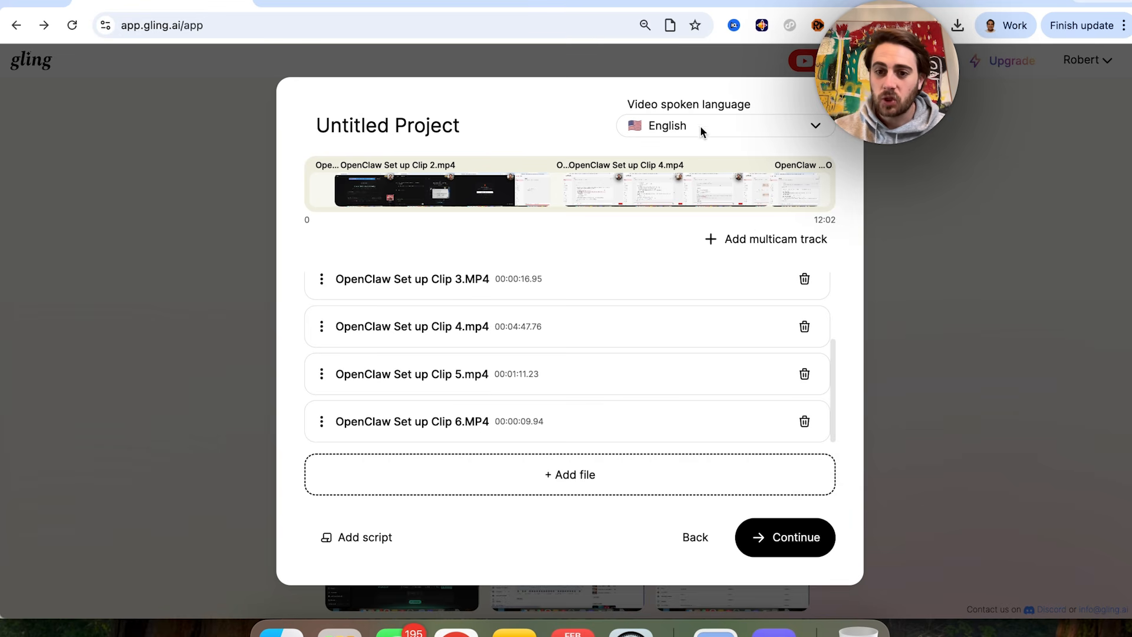
click(796, 543)
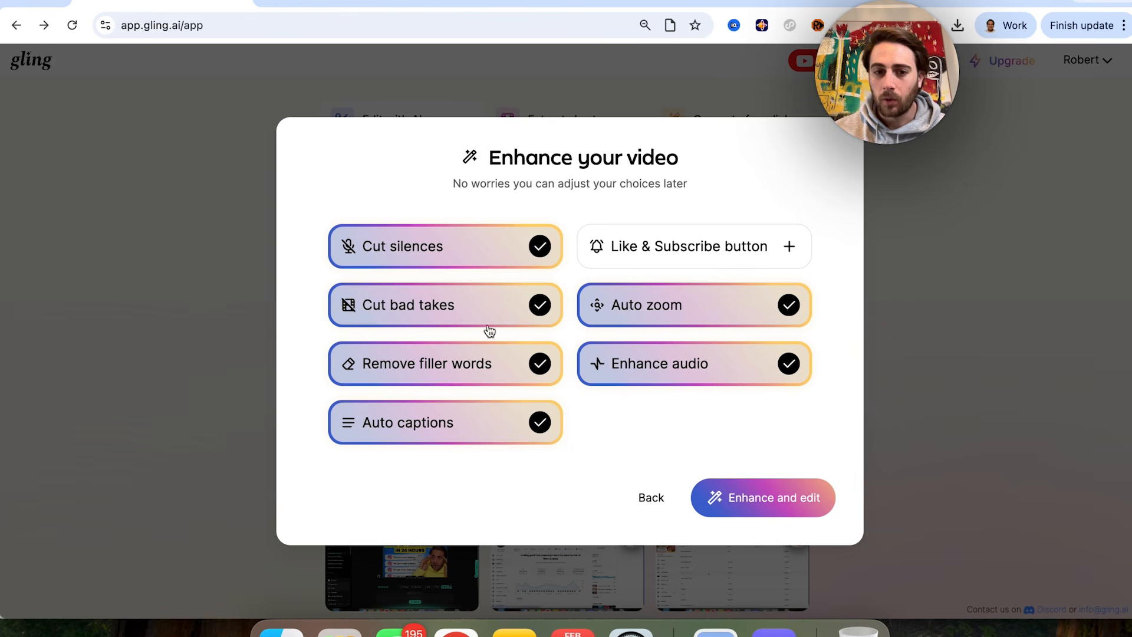
Step: Disable Remove filler words, Auto captions and Auto zoom, enable the Like & Subscribe button, and start the AI edit
click(529, 375)
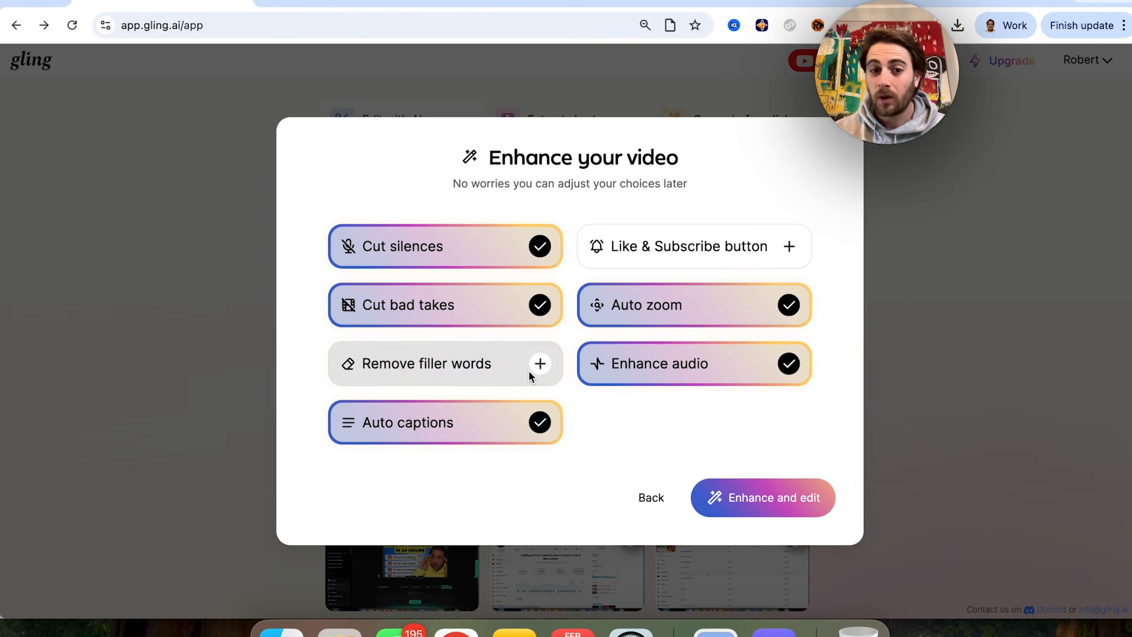
click(433, 423)
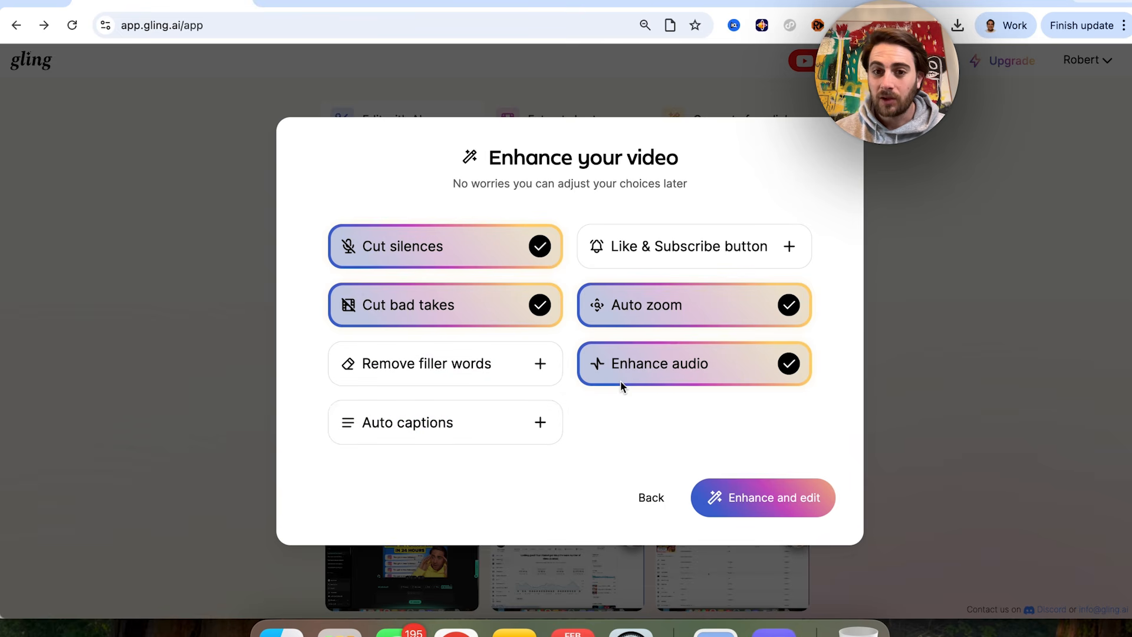
click(644, 321)
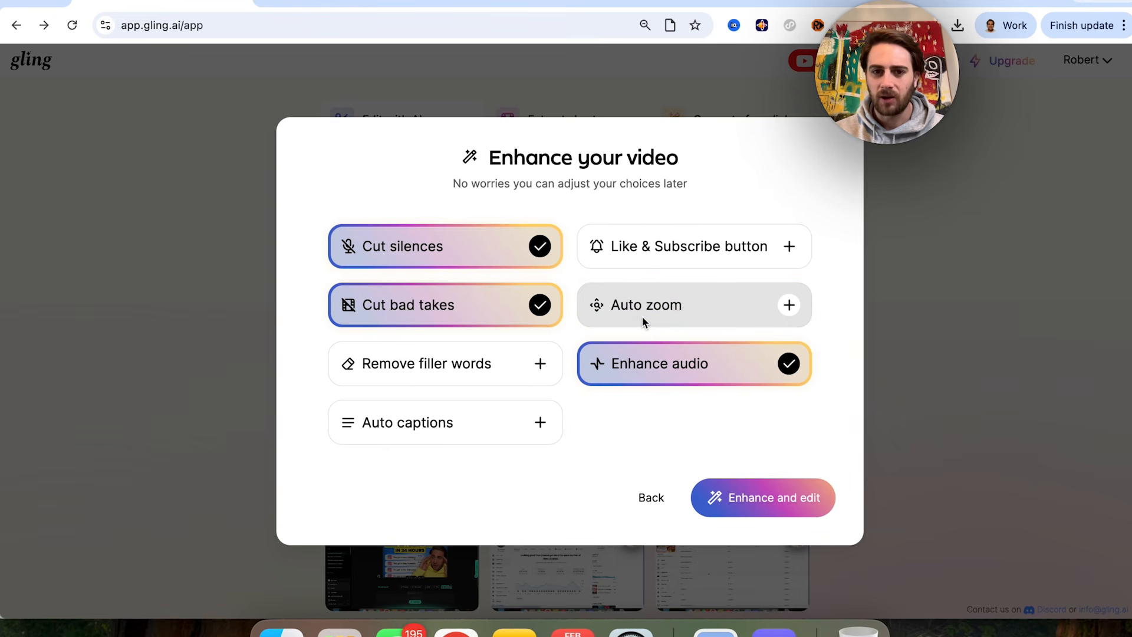
click(667, 258)
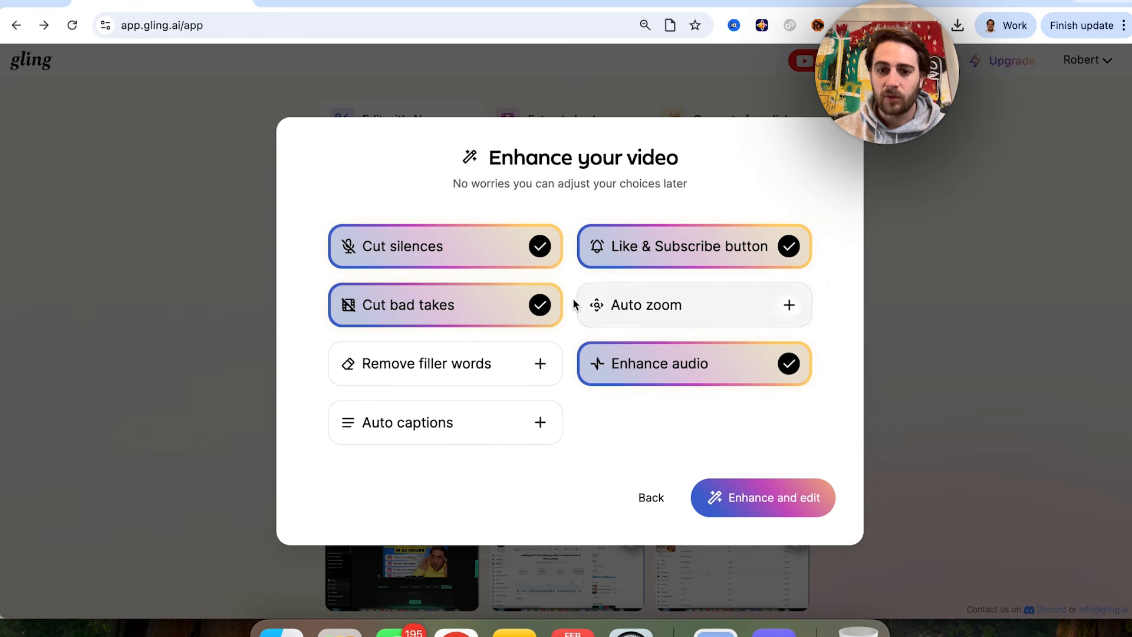
click(744, 497)
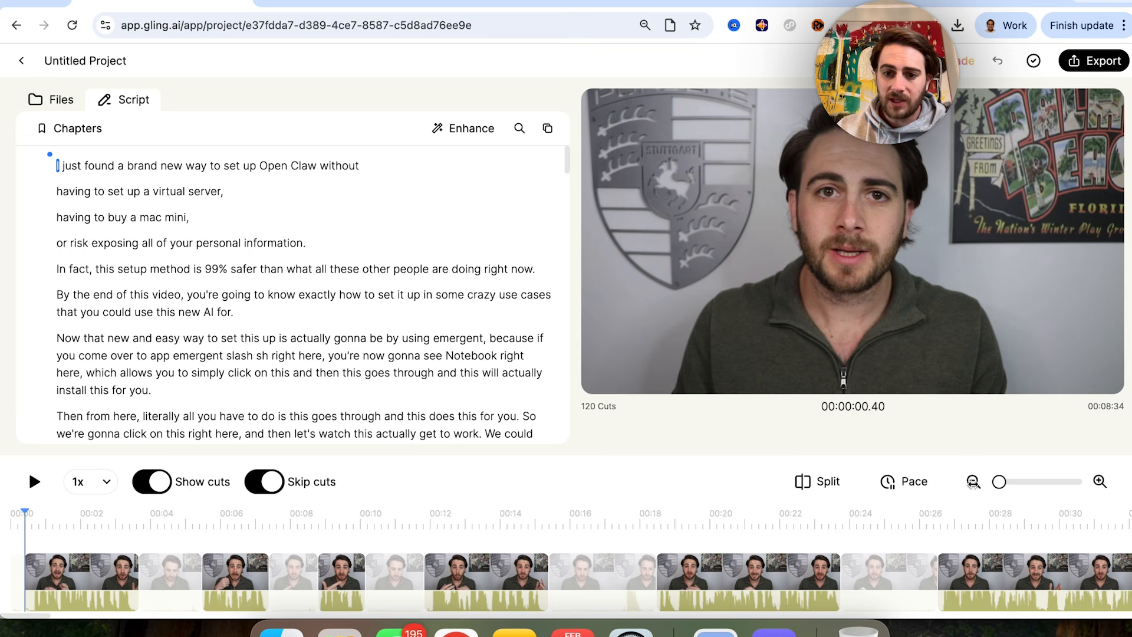
Step: Examine the automatic cuts across the whole timeline and the enhancement options of an early talking-head clip
click(972, 481)
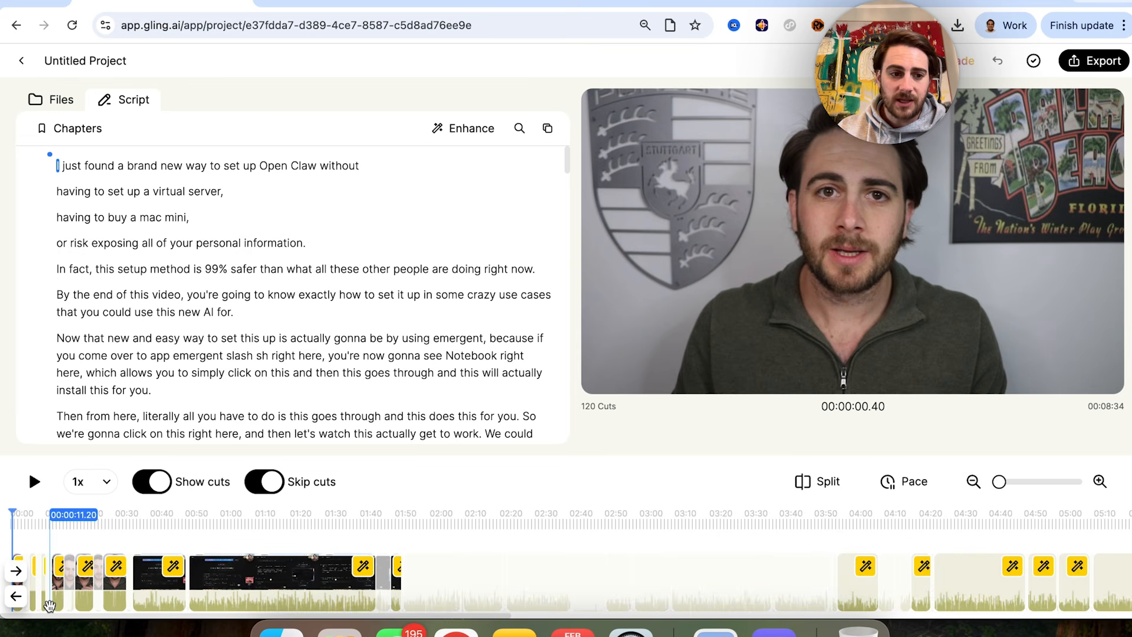
click(61, 567)
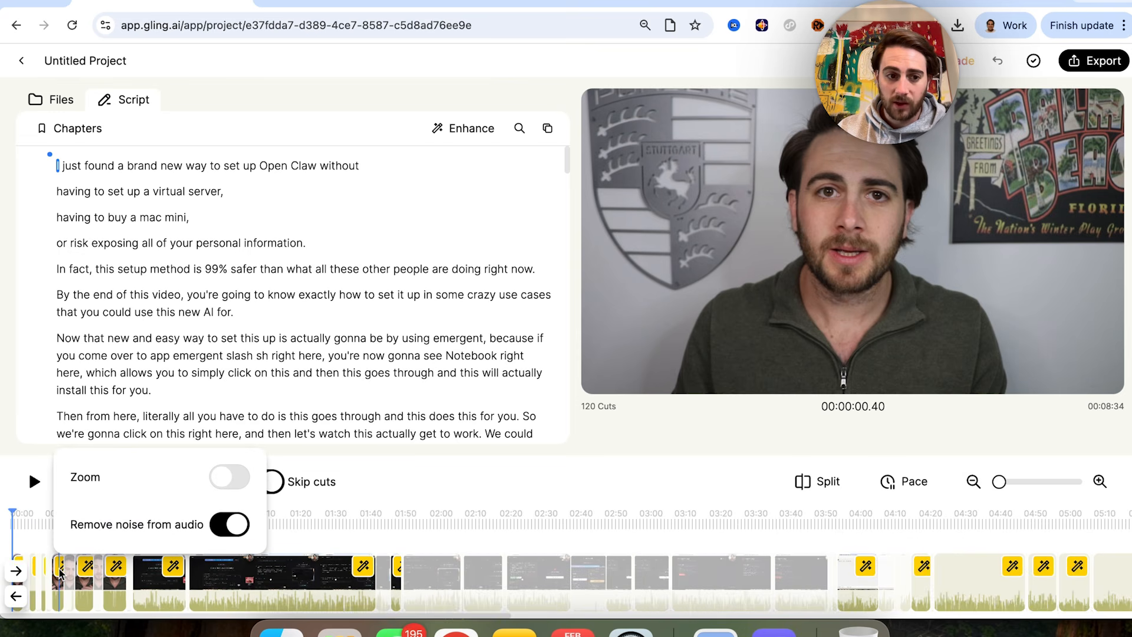
mouse_move(87, 580)
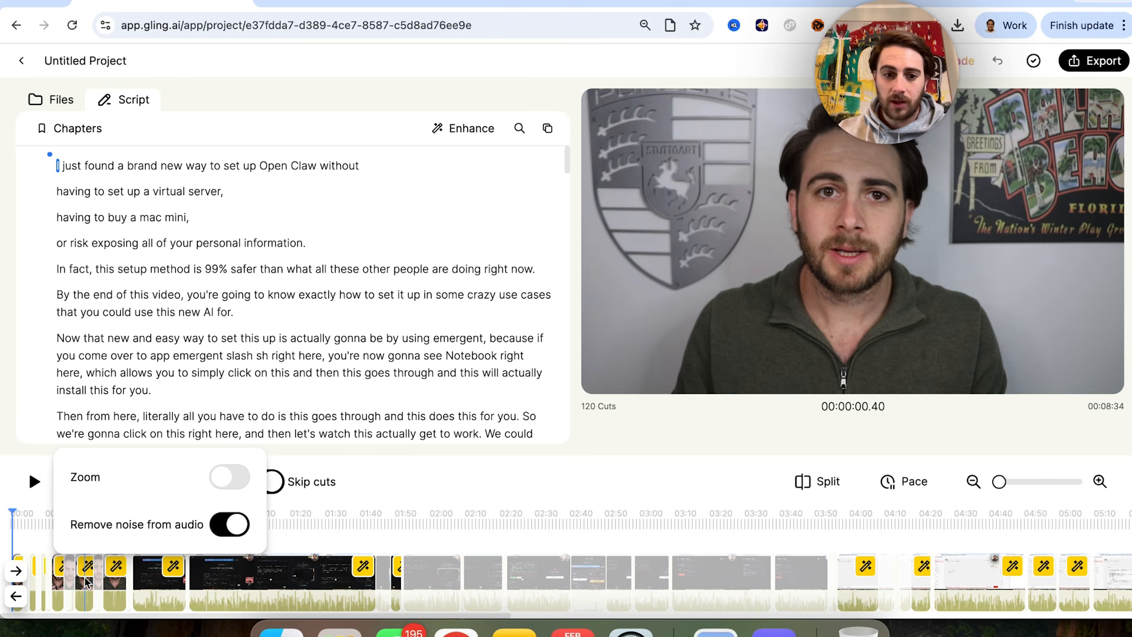
scroll(279, 596, right, 5)
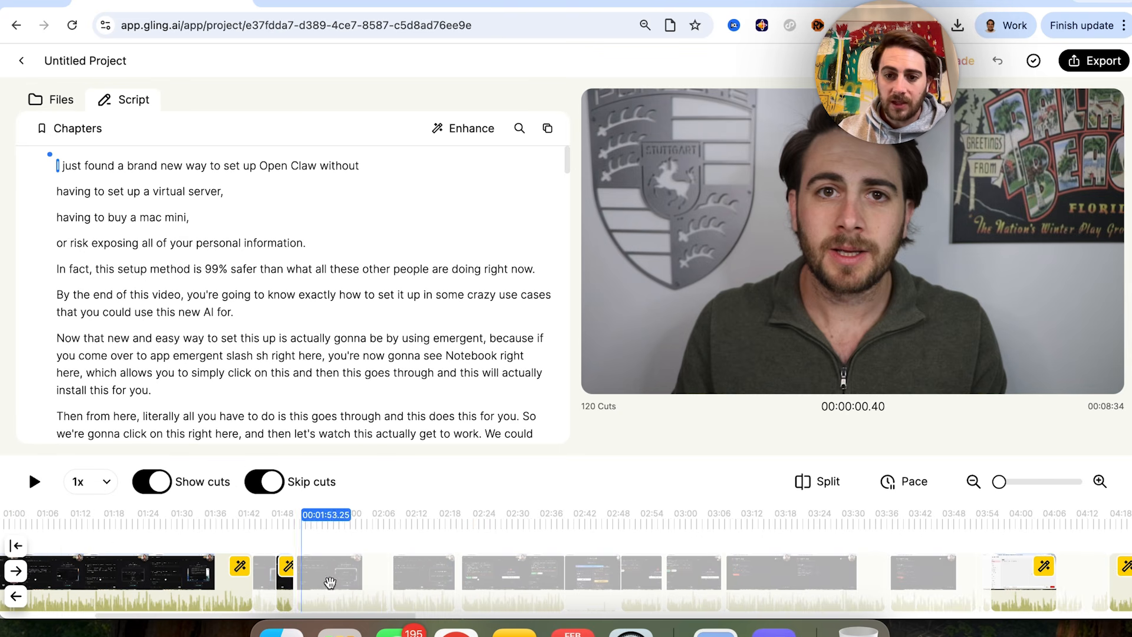
scroll(470, 569, right, 10)
scroll(470, 570, left, 9)
scroll(470, 570, left, 7)
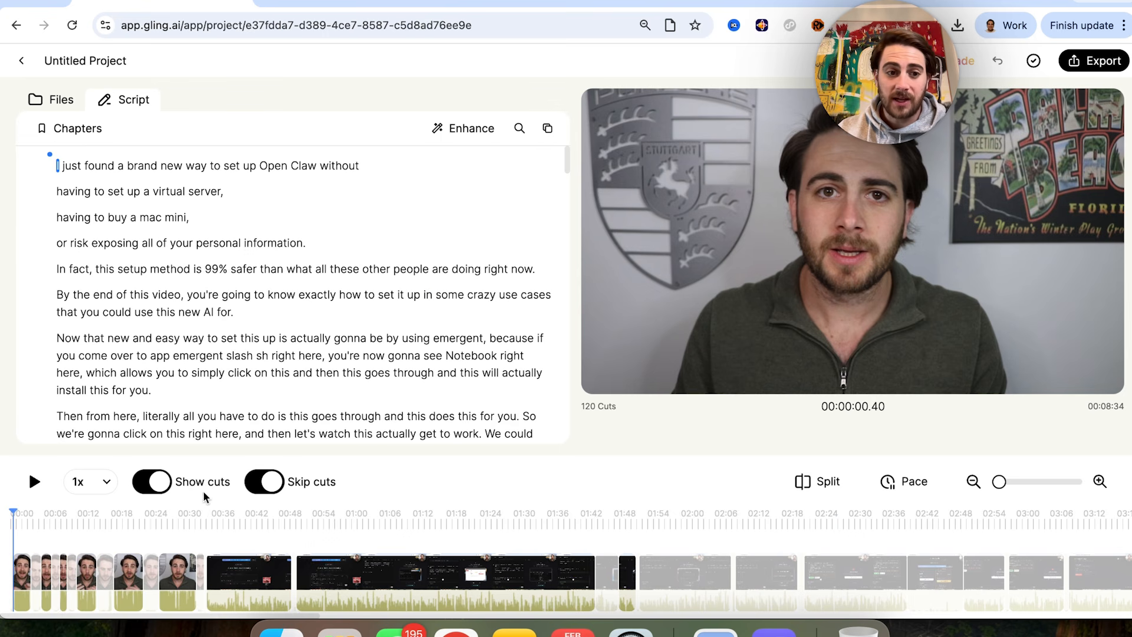
Step: Toggle the timeline's cut display off and back on, and open the project's Enhance options
click(165, 482)
click(164, 479)
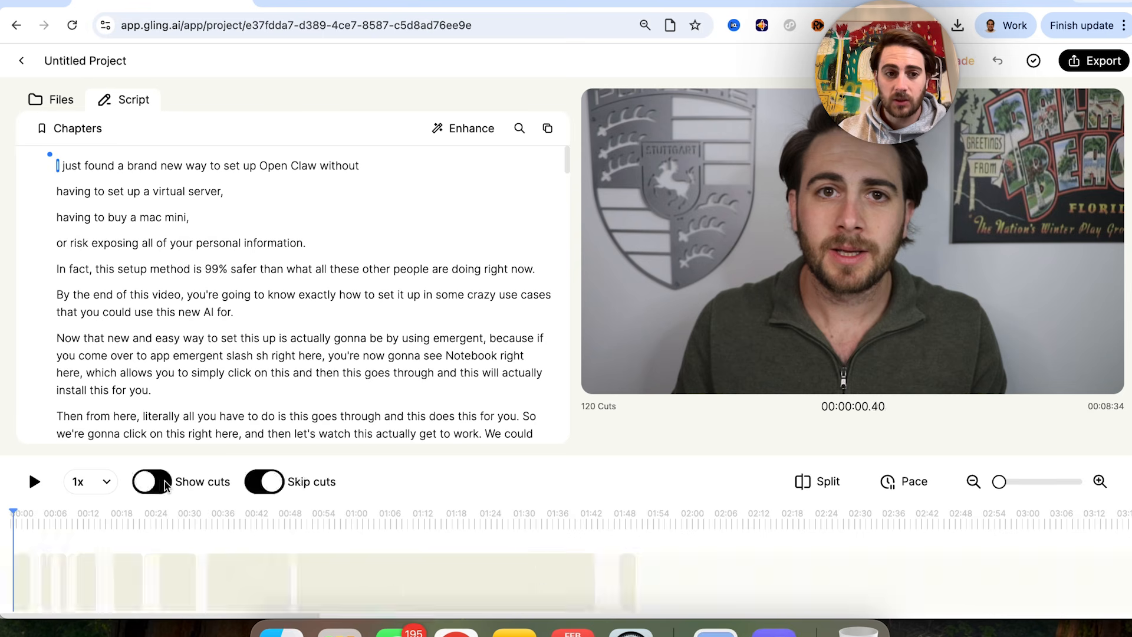
click(271, 481)
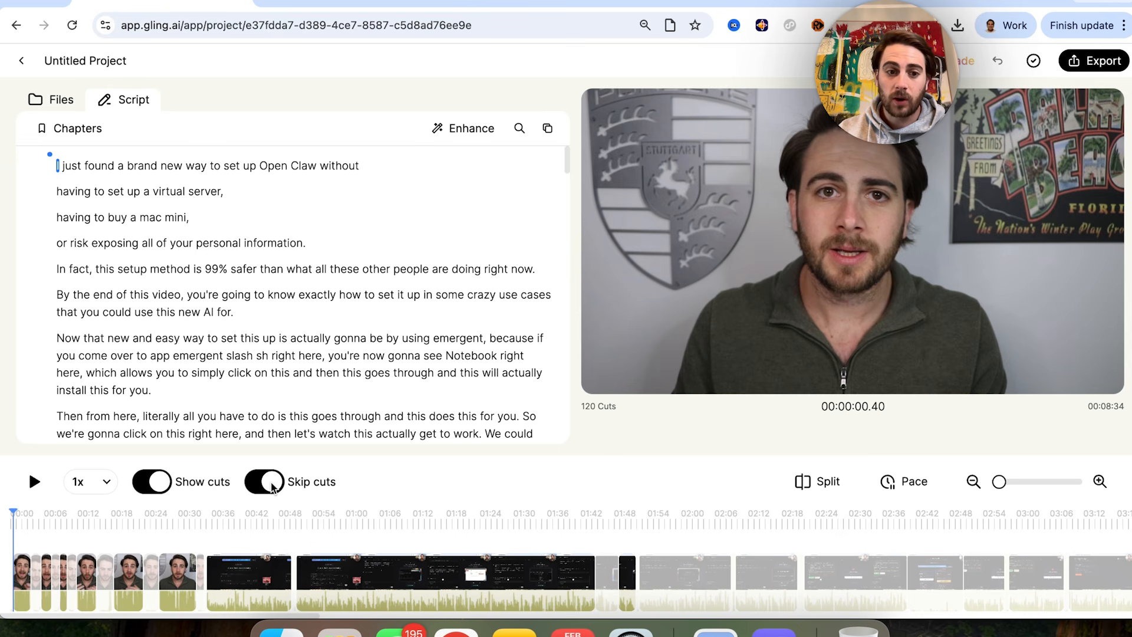
click(465, 133)
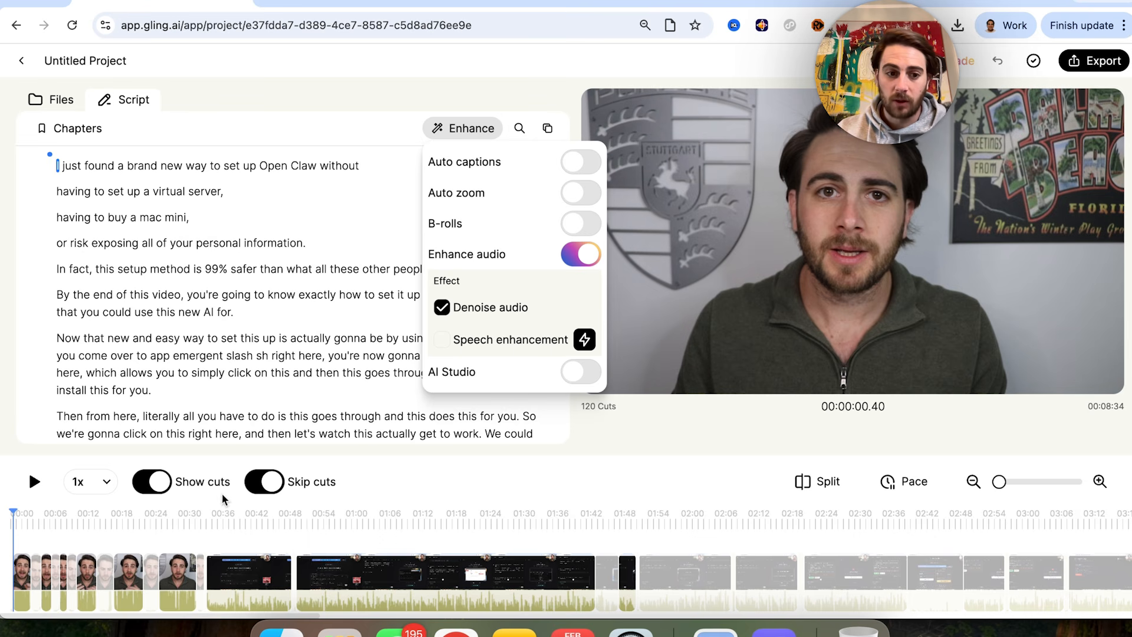
Step: Turn on Zoom for the talking-head clip at about 30 seconds on the timeline
click(176, 570)
click(171, 584)
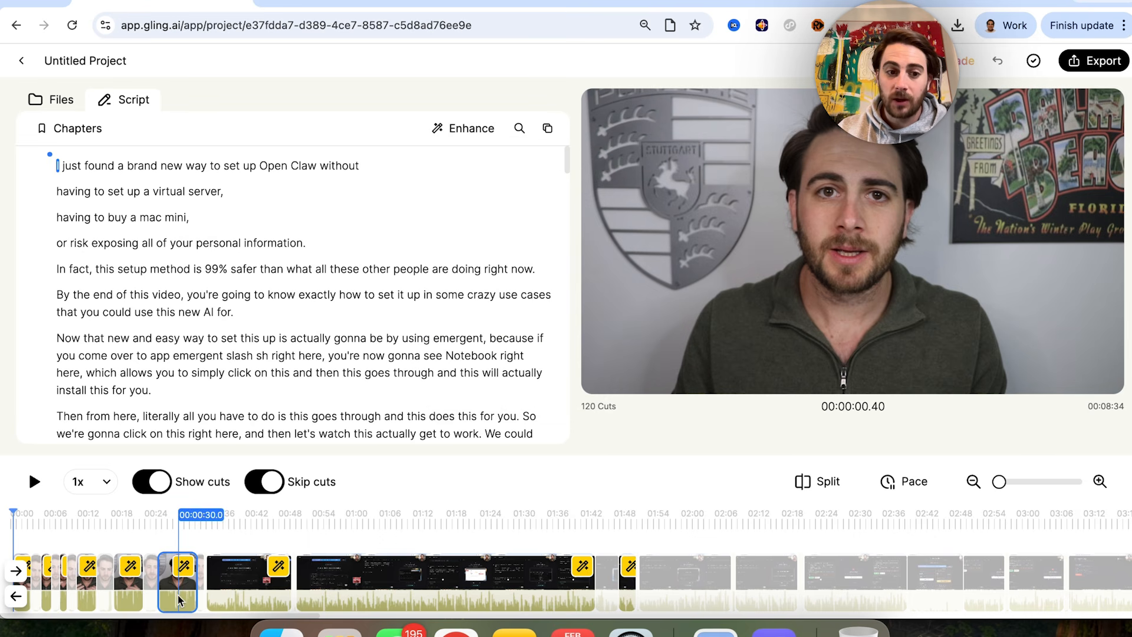
click(186, 573)
click(348, 477)
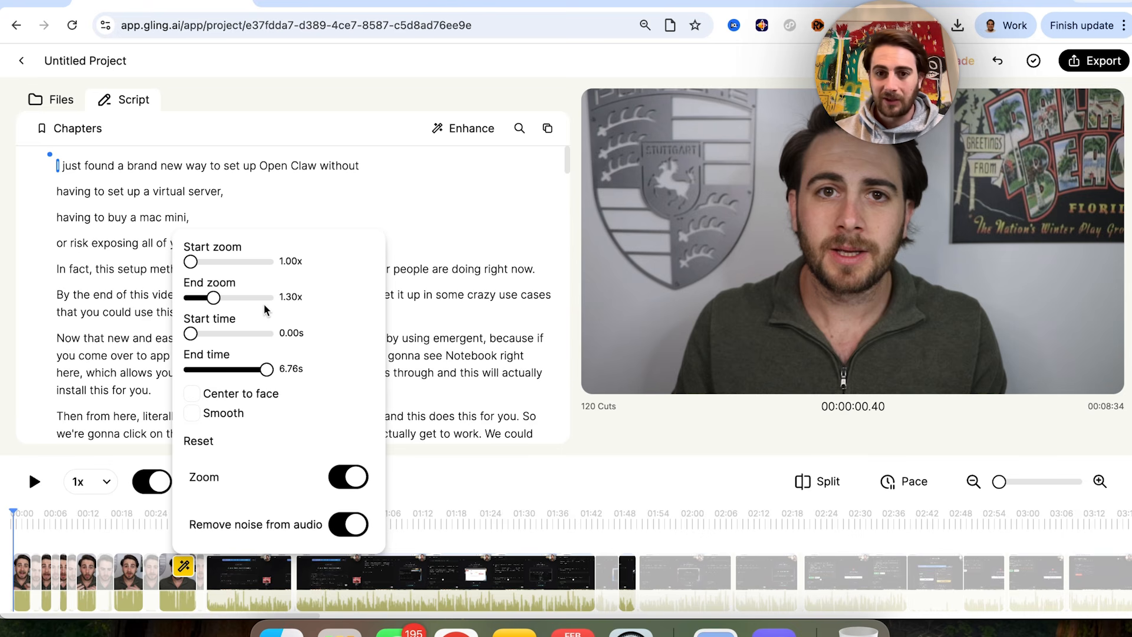
Step: Enable automatic B-rolls and review the Stock, Upload and AI sources available for the first B-roll
click(437, 131)
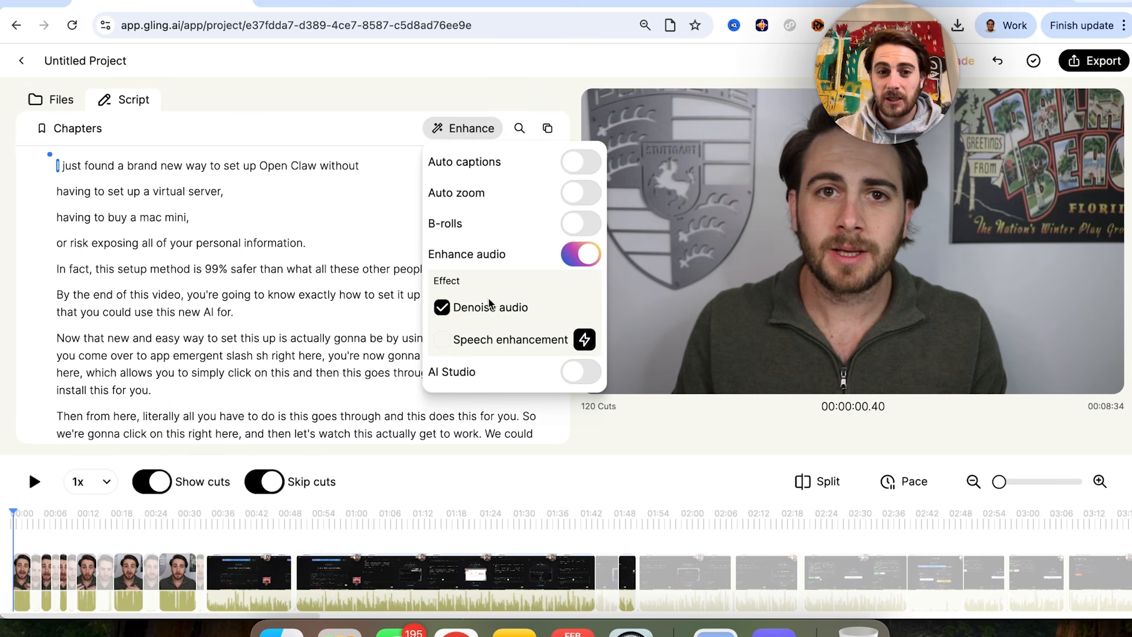
click(574, 226)
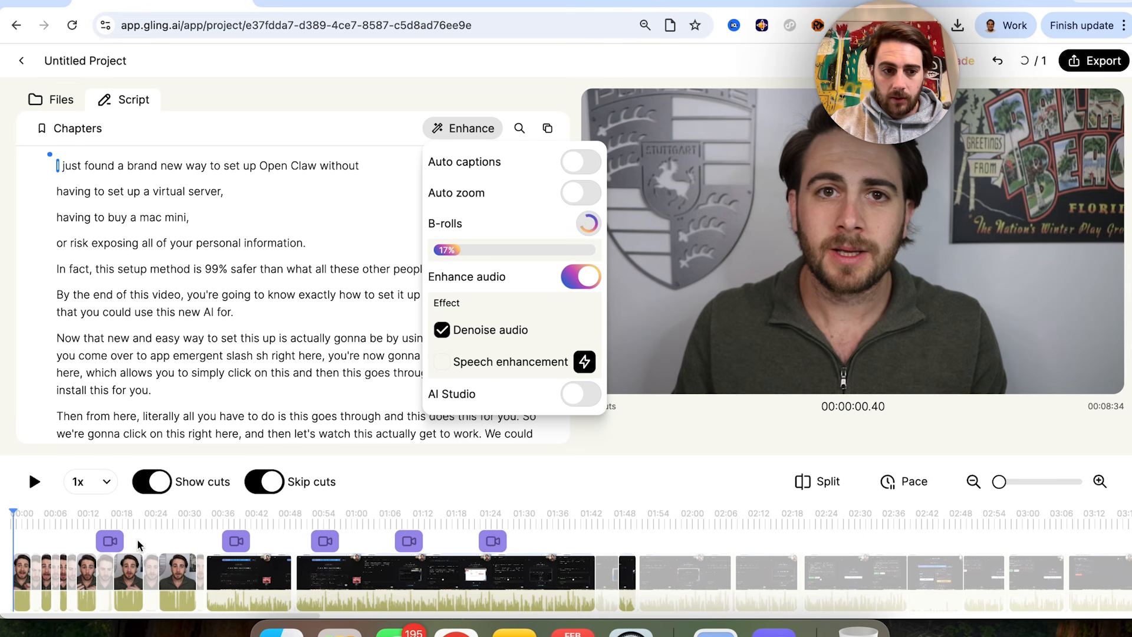
click(106, 541)
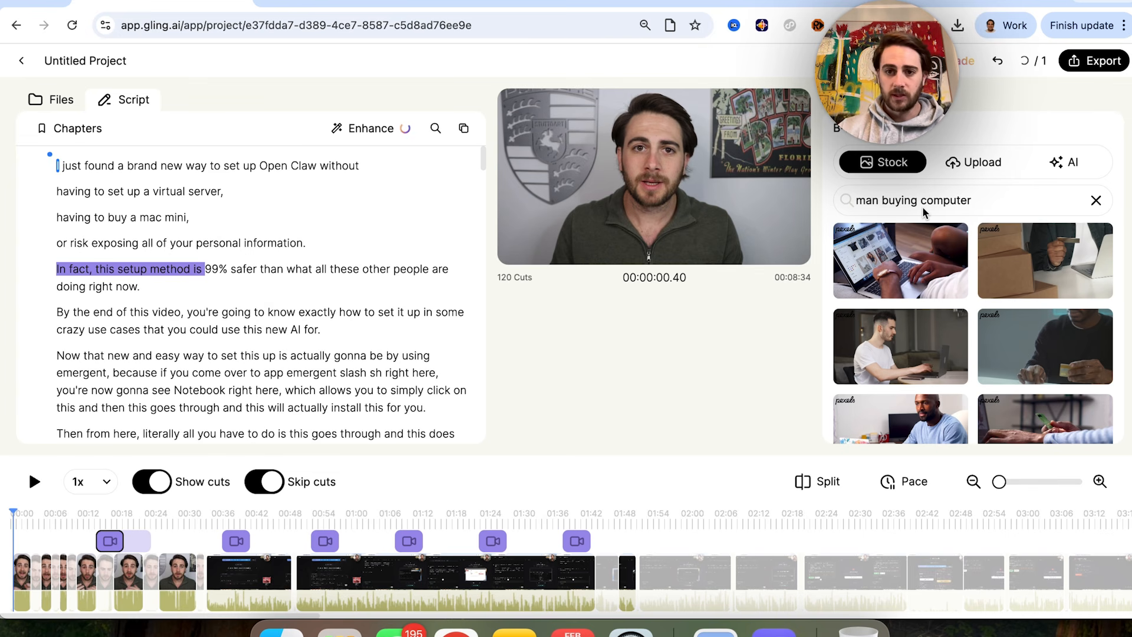
click(964, 161)
click(882, 162)
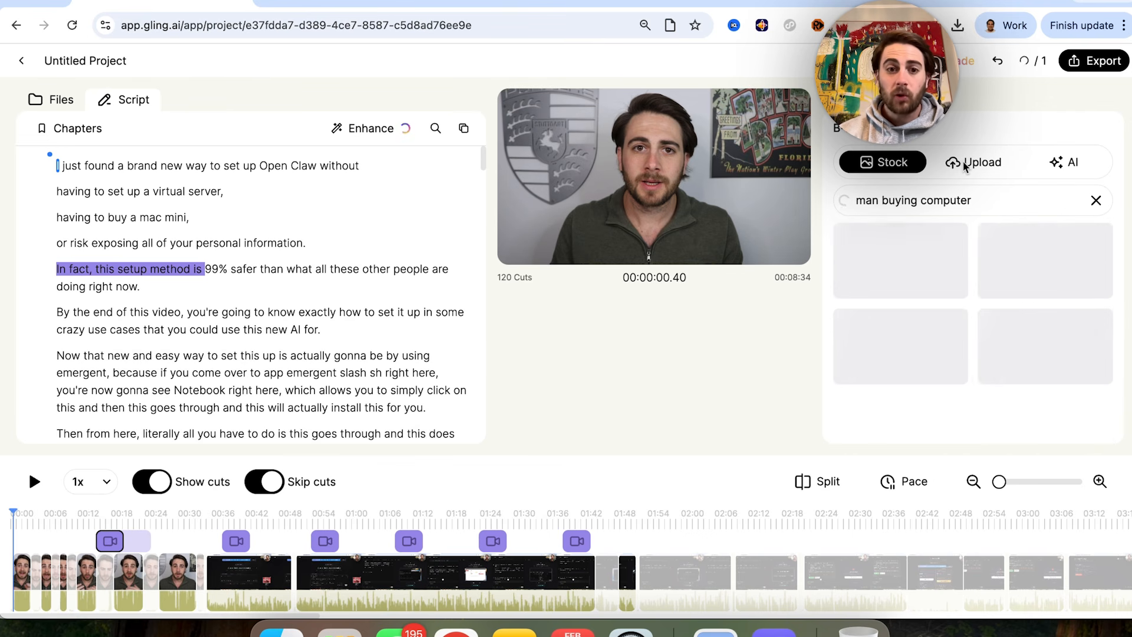
click(1059, 165)
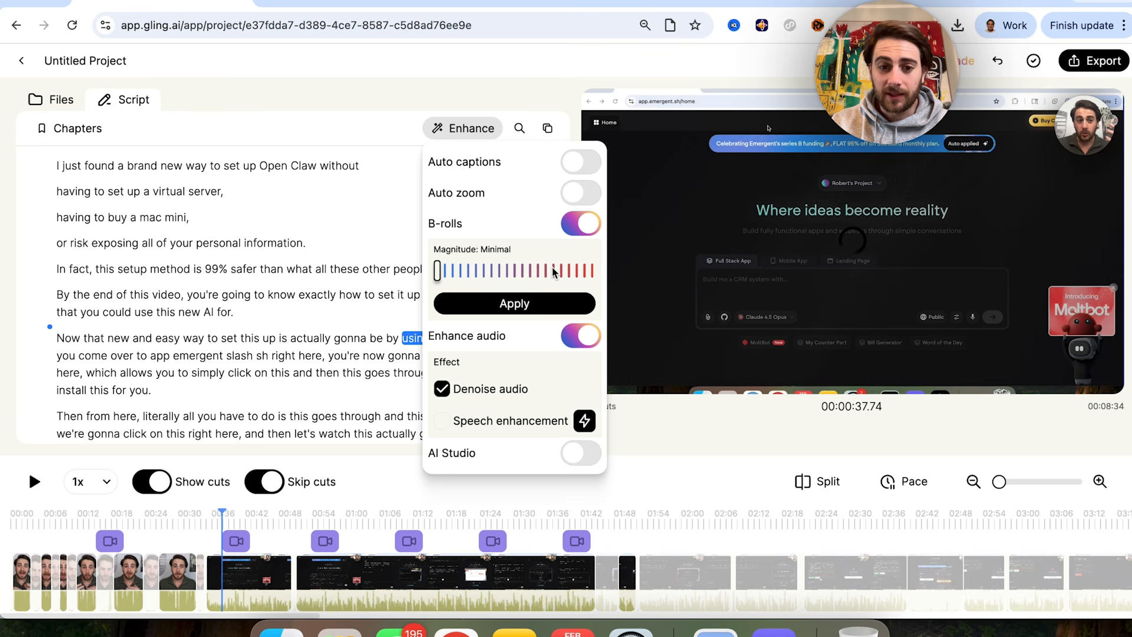
Step: Try the Dominant magnitude for the B-rolls and close the Enhance options without applying it
scroll(719, 564, up, 2)
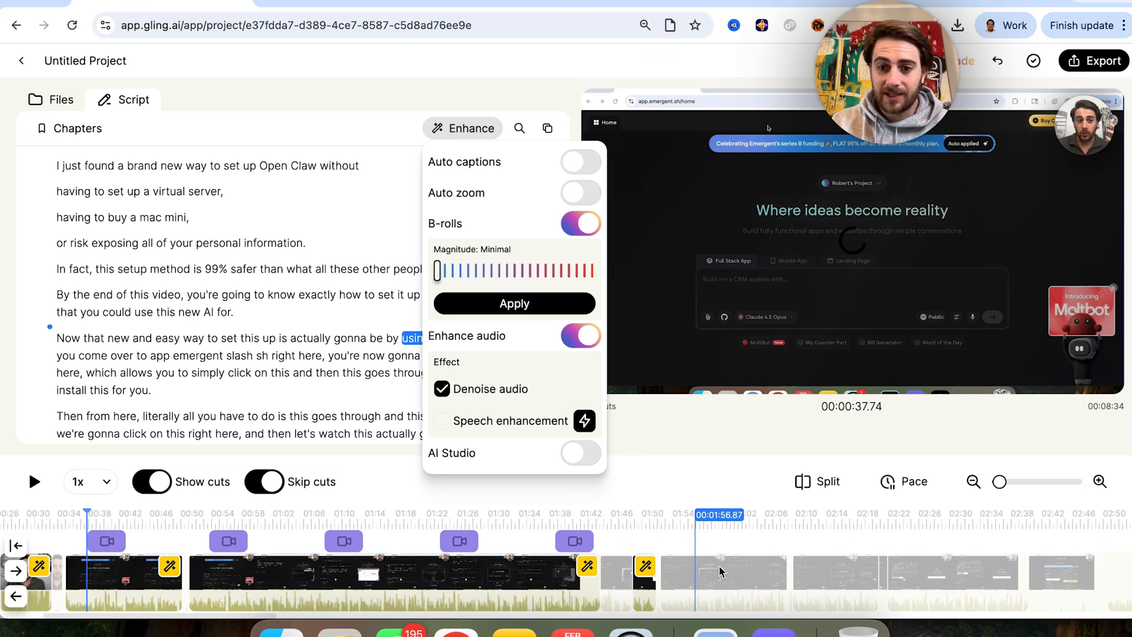
scroll(730, 571, right, 10)
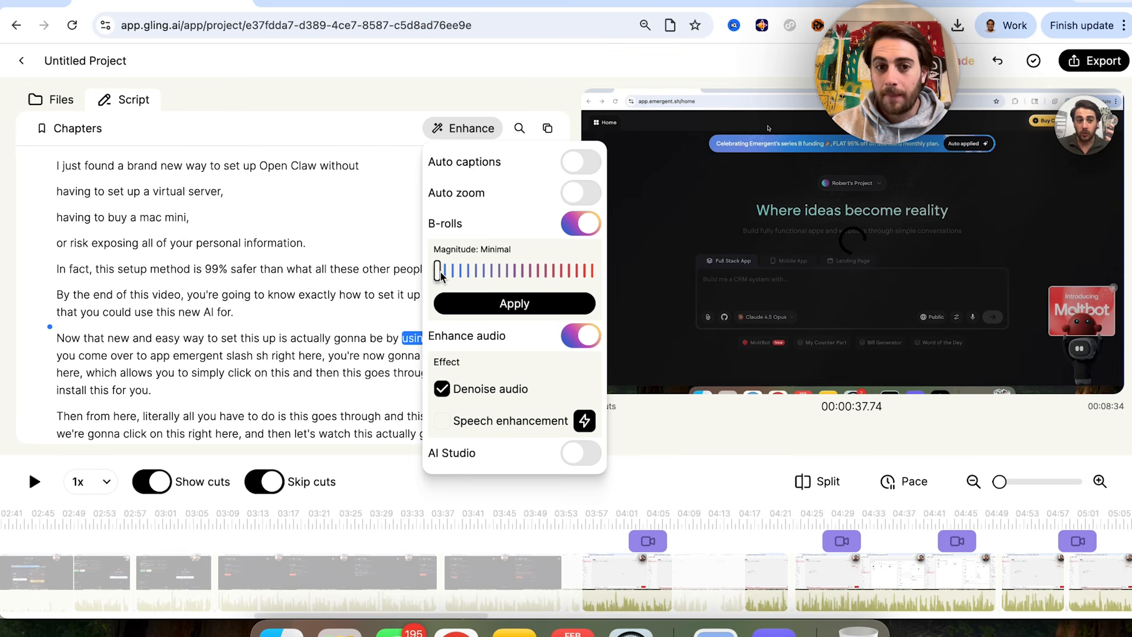
drag(477, 272, 620, 269)
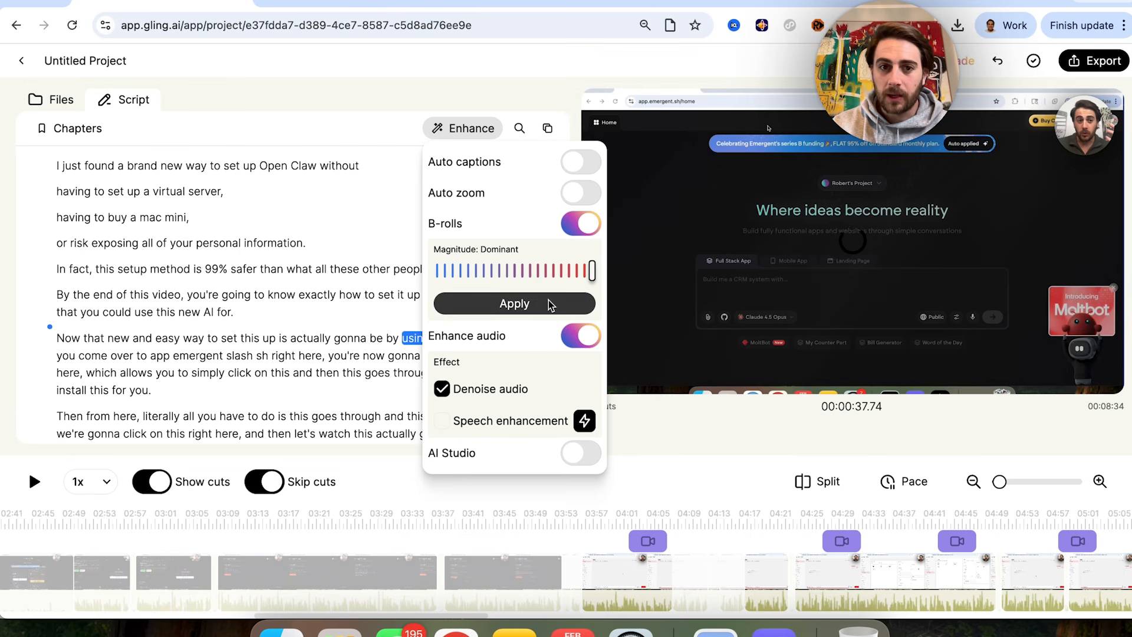
click(541, 85)
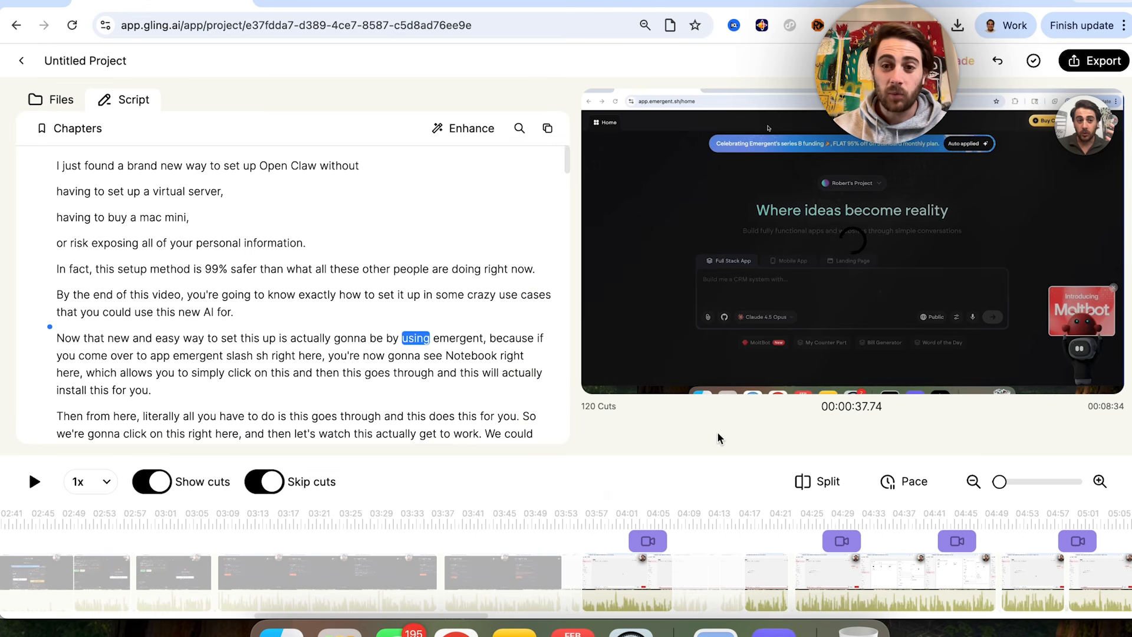
Step: Preview a pace that removes pauses of 0.2 s or more without applying it, and review the project's export formats
click(900, 483)
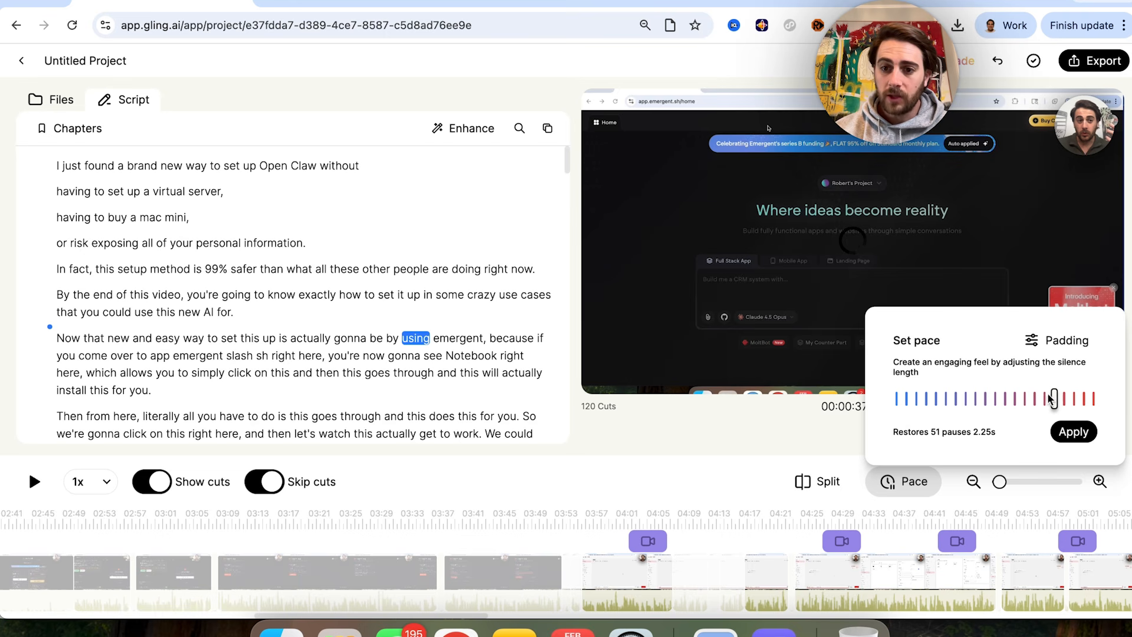
drag(1054, 399, 1084, 399)
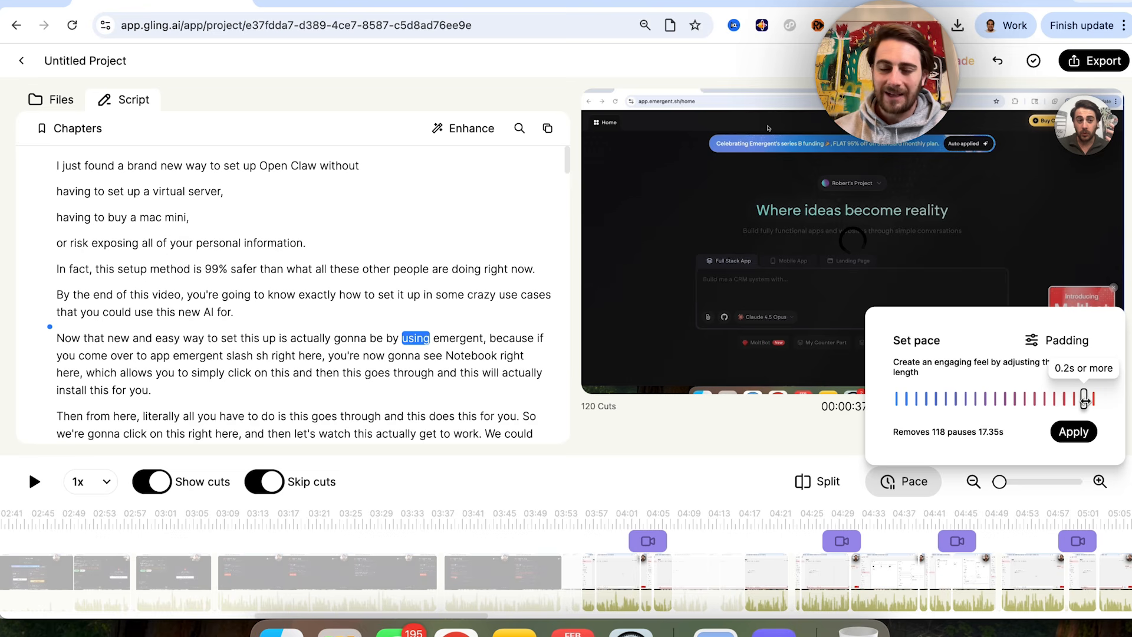
click(1064, 61)
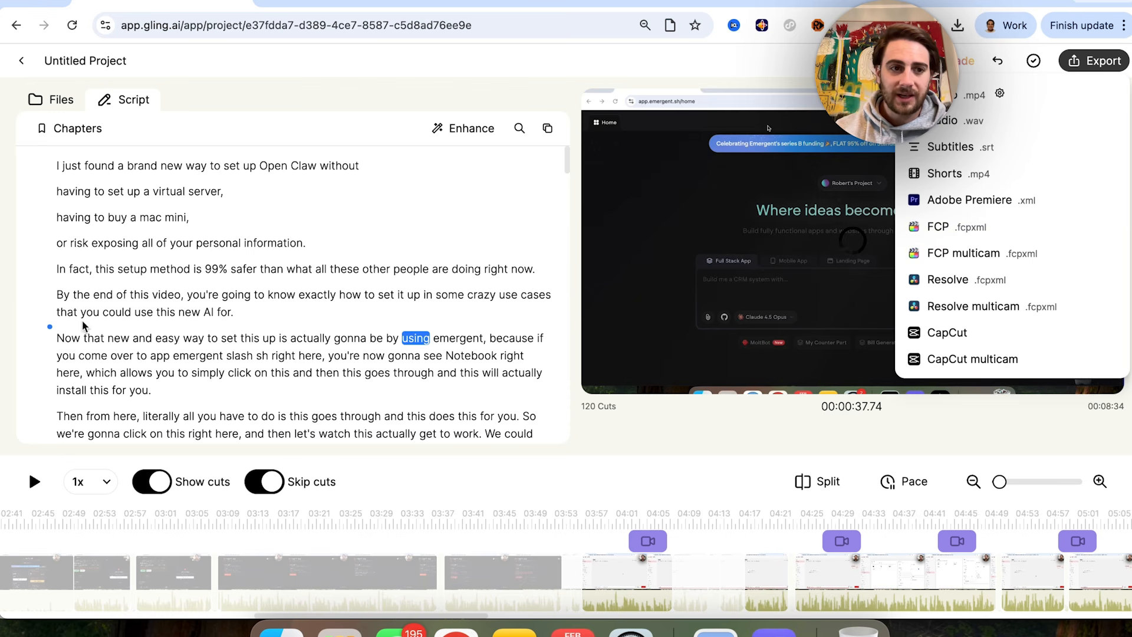
click(169, 269)
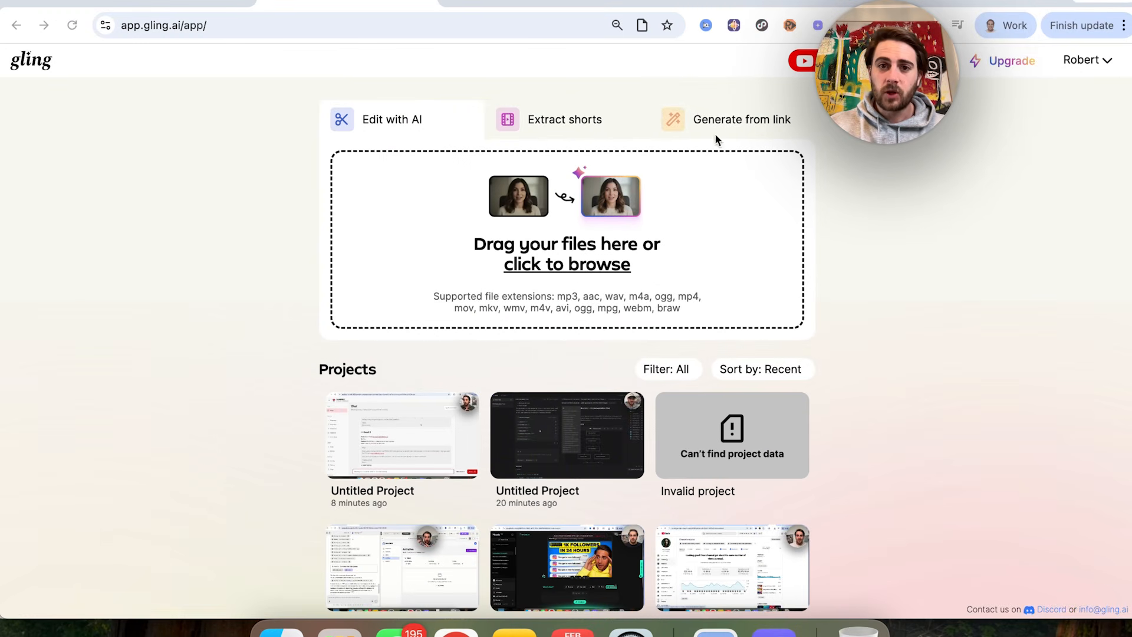
Step: Switch the project start page to Generate from link, and search Google for "chatgpt deepresearch" in a new browser tab
click(738, 119)
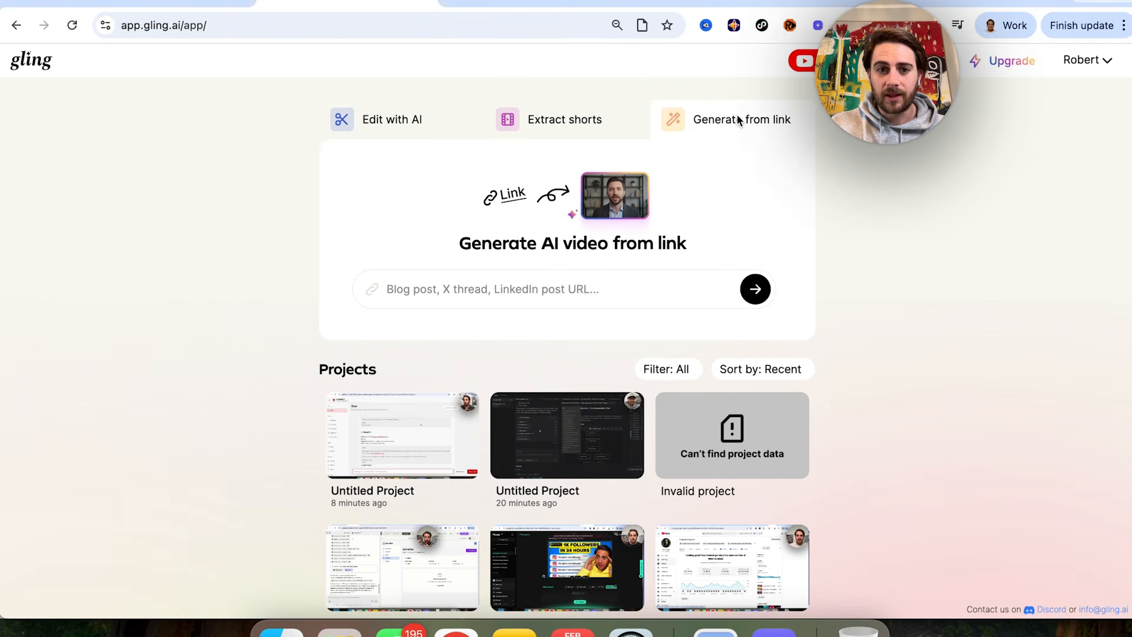
click(823, 6)
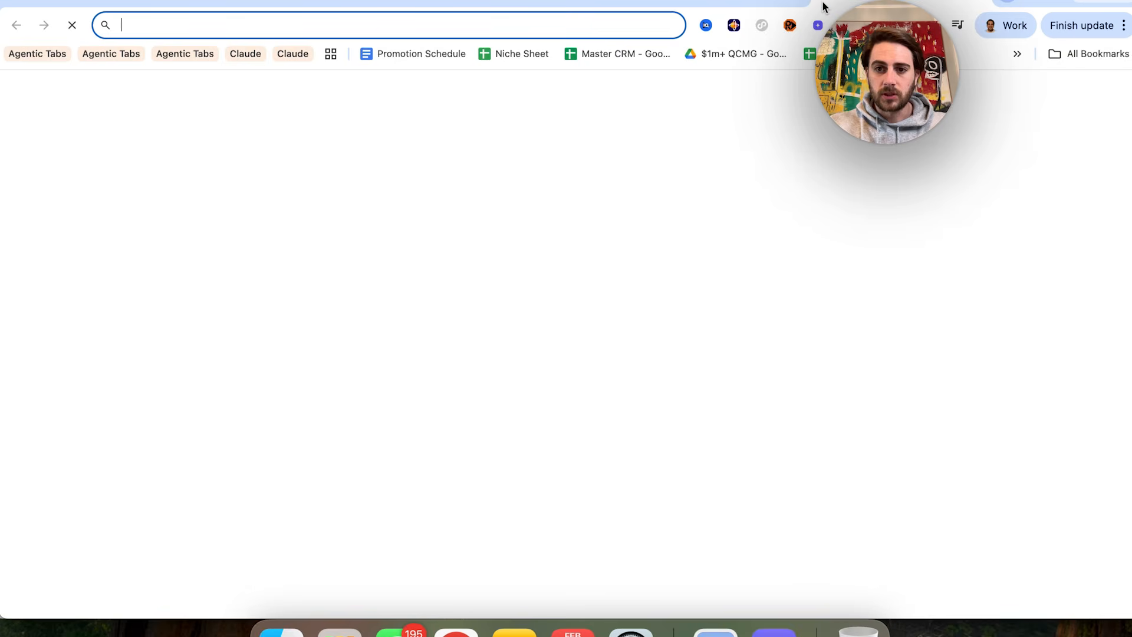
text(google.com)
key(Return)
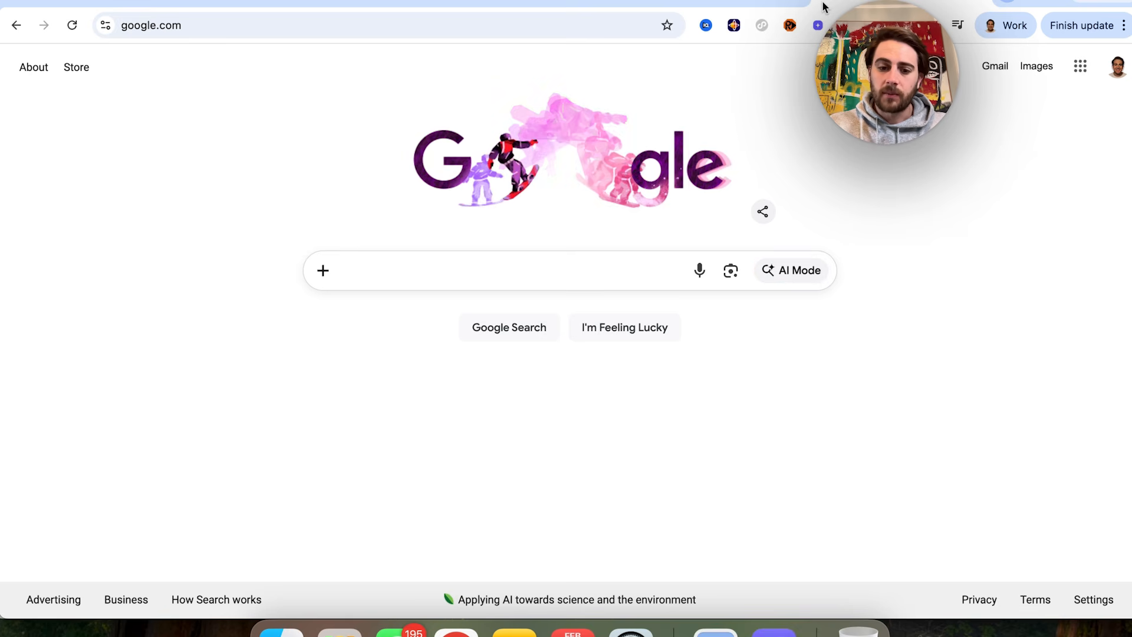
text(chatgpt deepresearch)
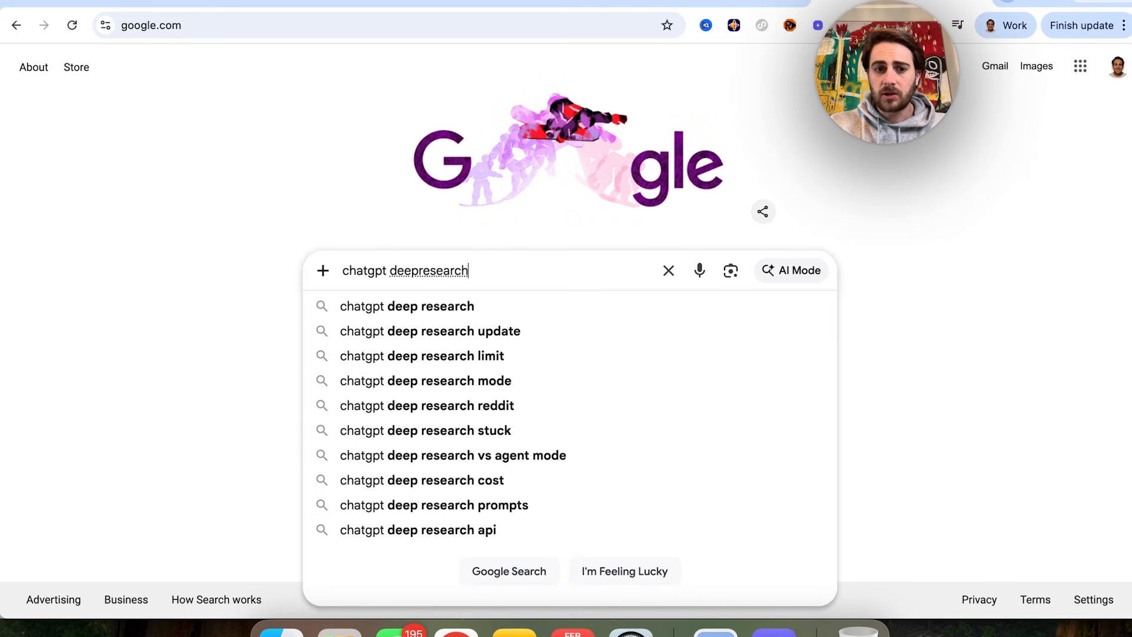
key(Return)
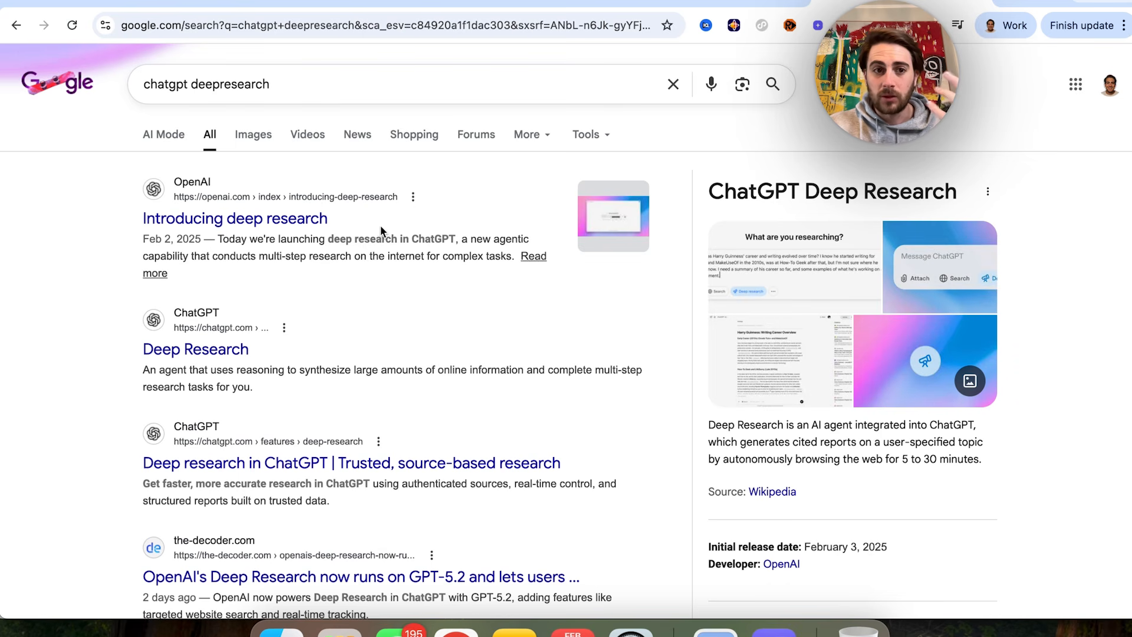
Step: Copy the link of The Verge's news article on ChatGPT's deep research document viewer and submit it for AI video generation
click(351, 136)
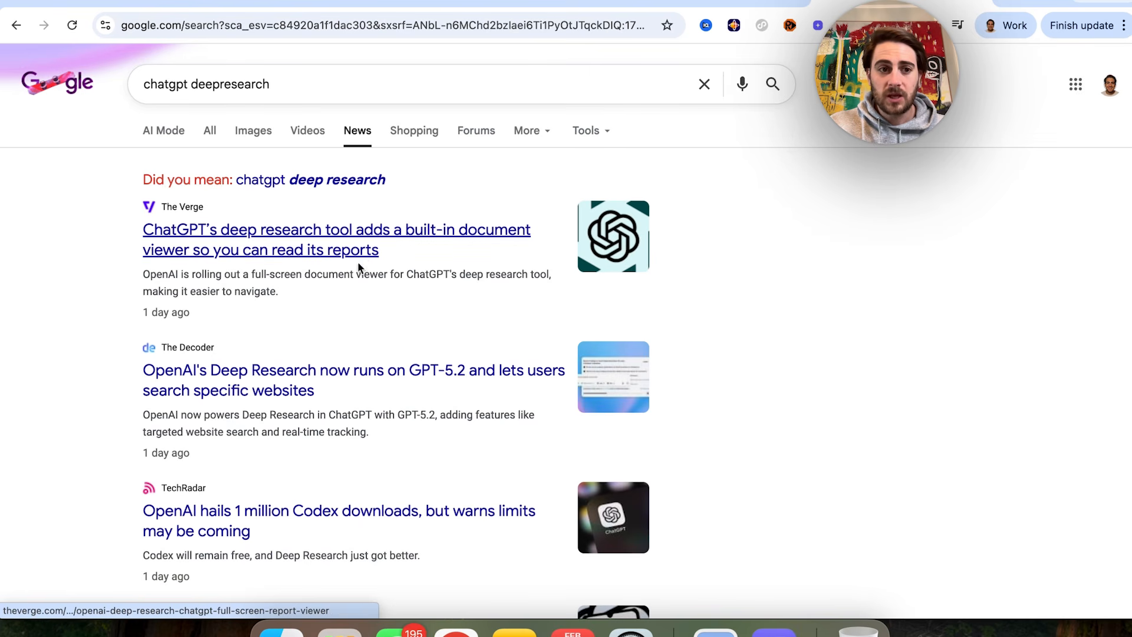
click(315, 256)
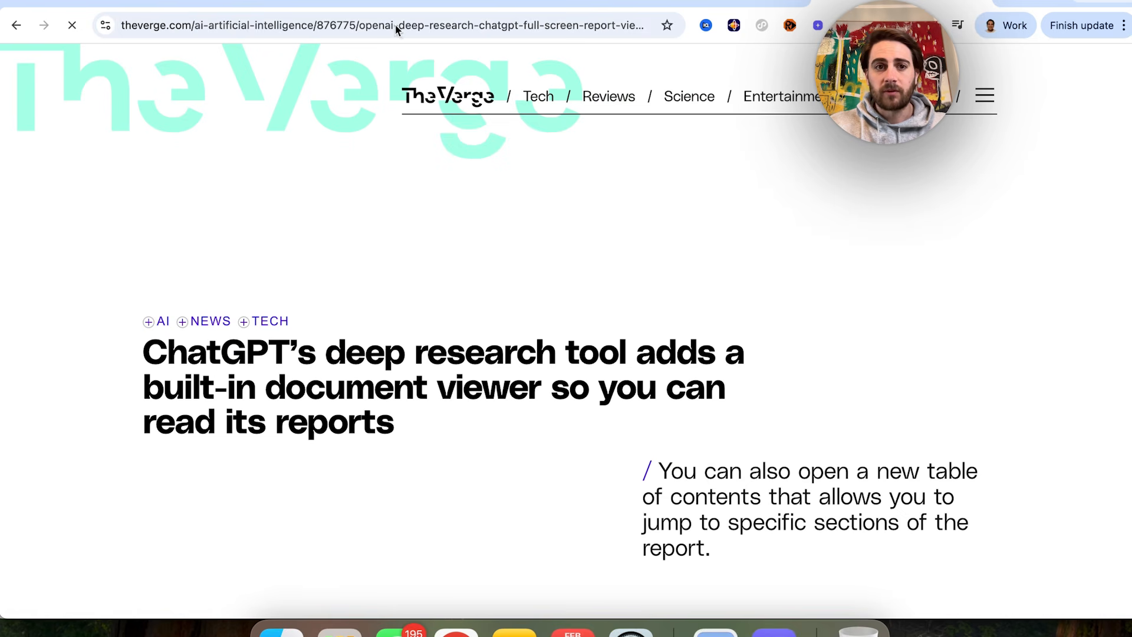
click(394, 26)
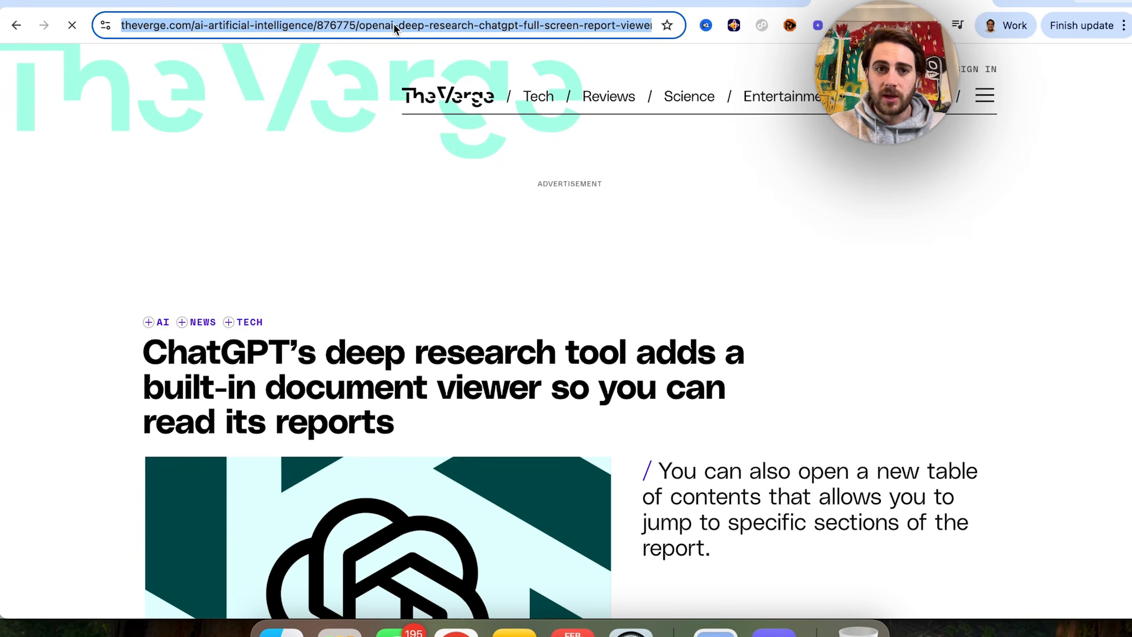
click(339, 3)
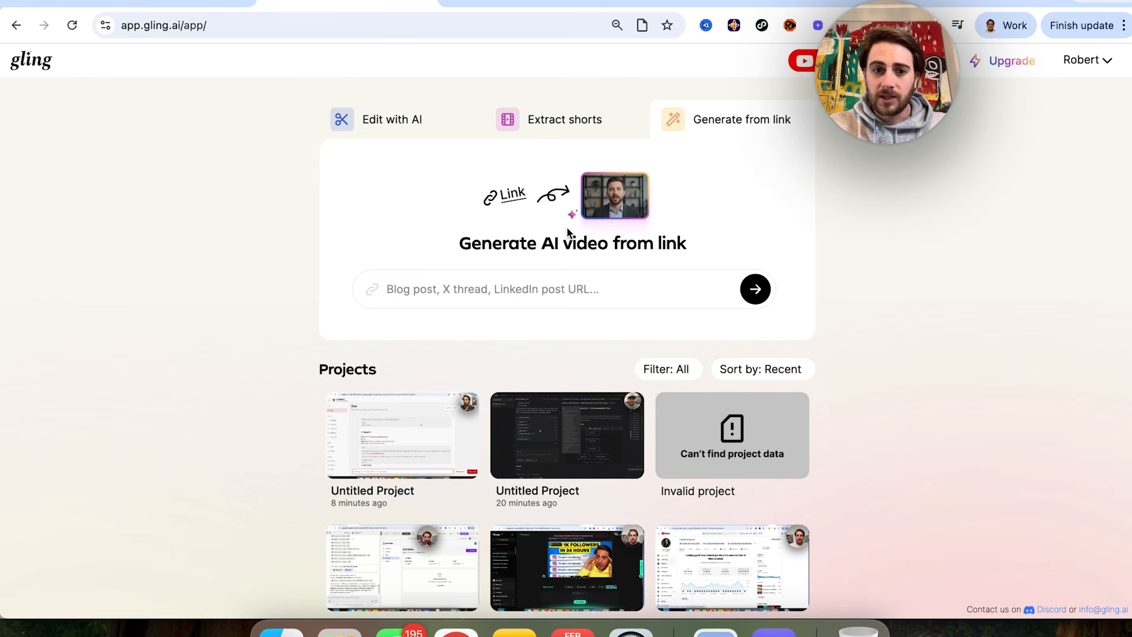
click(509, 299)
key(super+v)
click(755, 288)
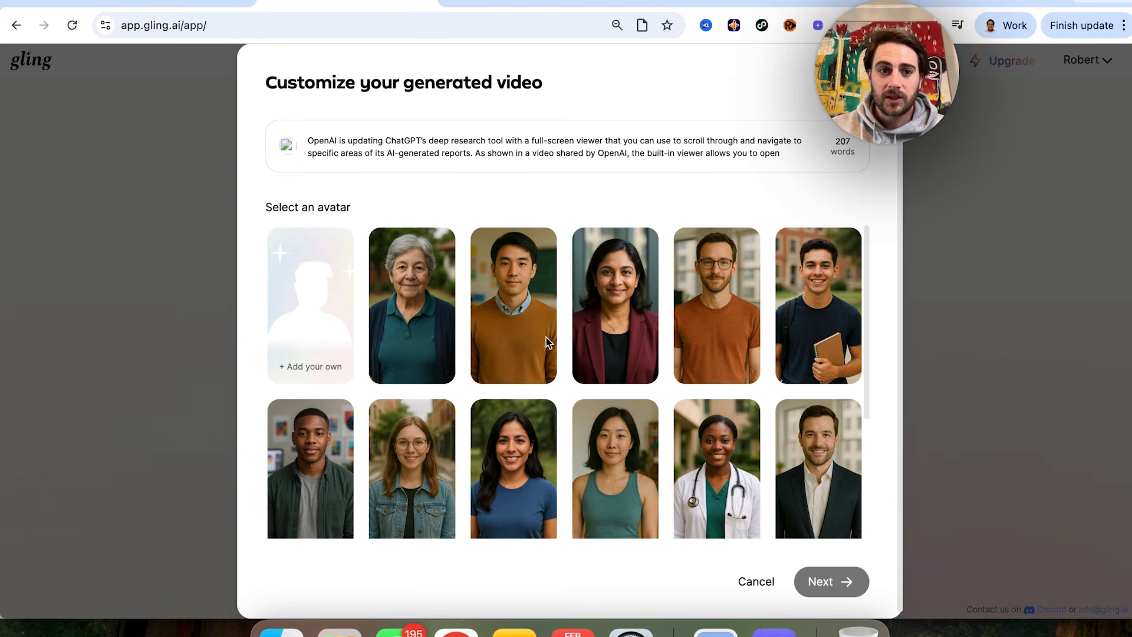
Step: Choose the male avatar in the mustard-brown sweater and the Gregory voice, and generate the video
scroll(413, 397, down, 5)
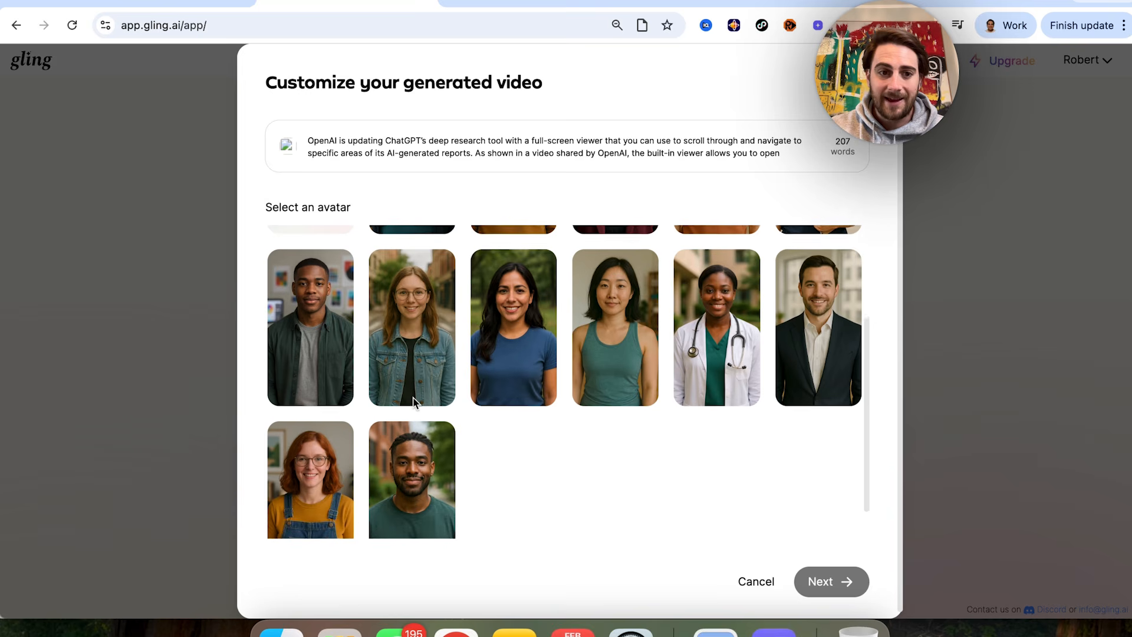
scroll(412, 401, up, 5)
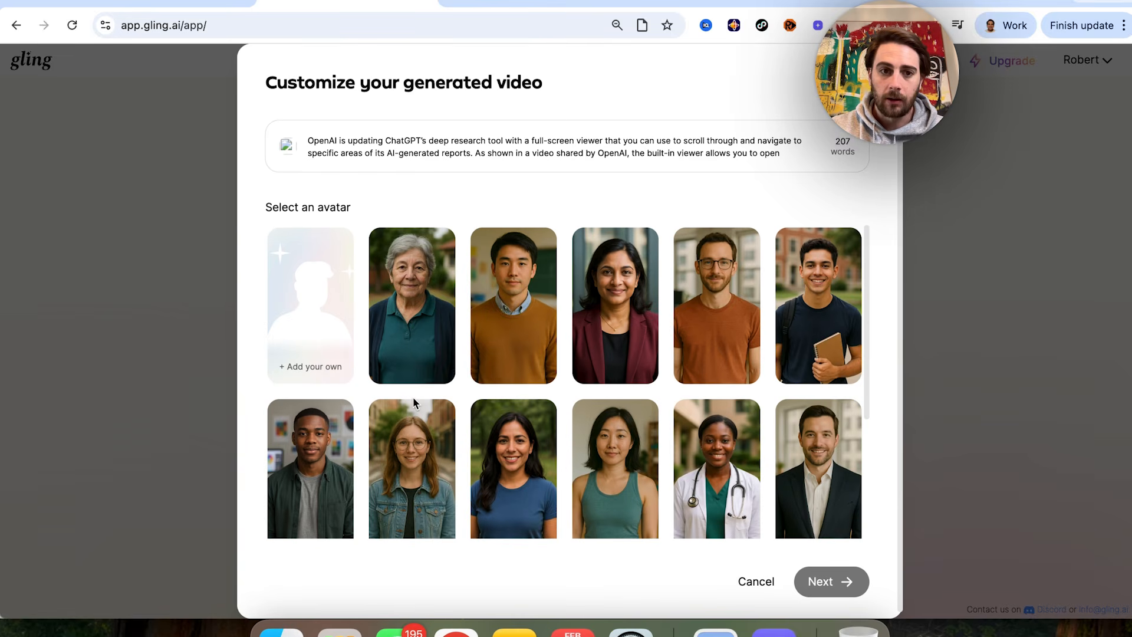
click(514, 332)
click(825, 581)
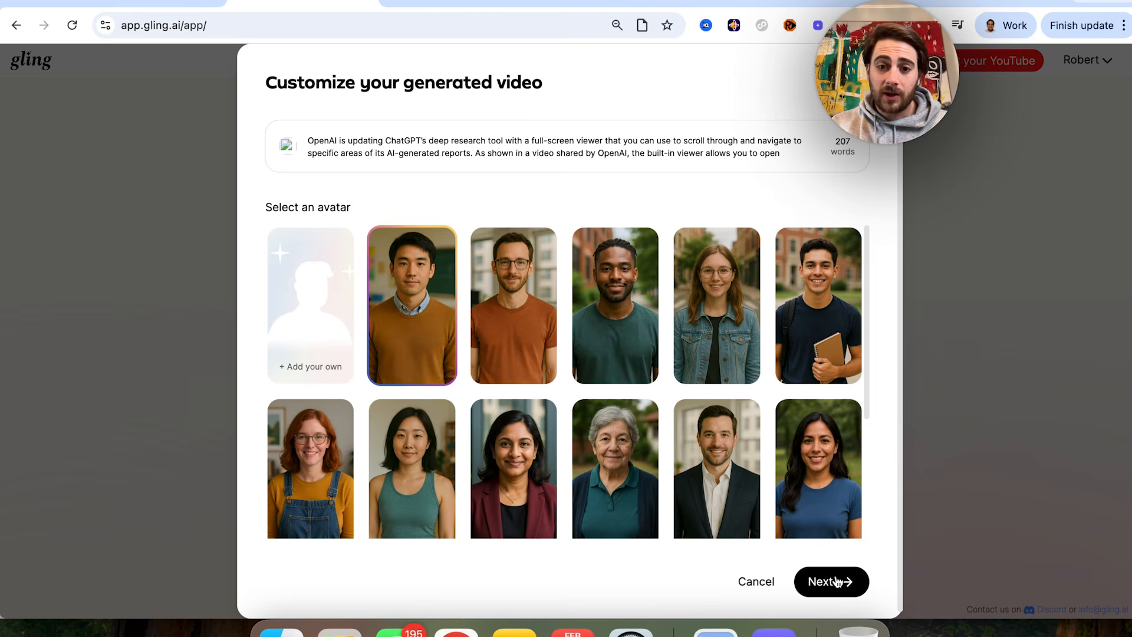
click(837, 582)
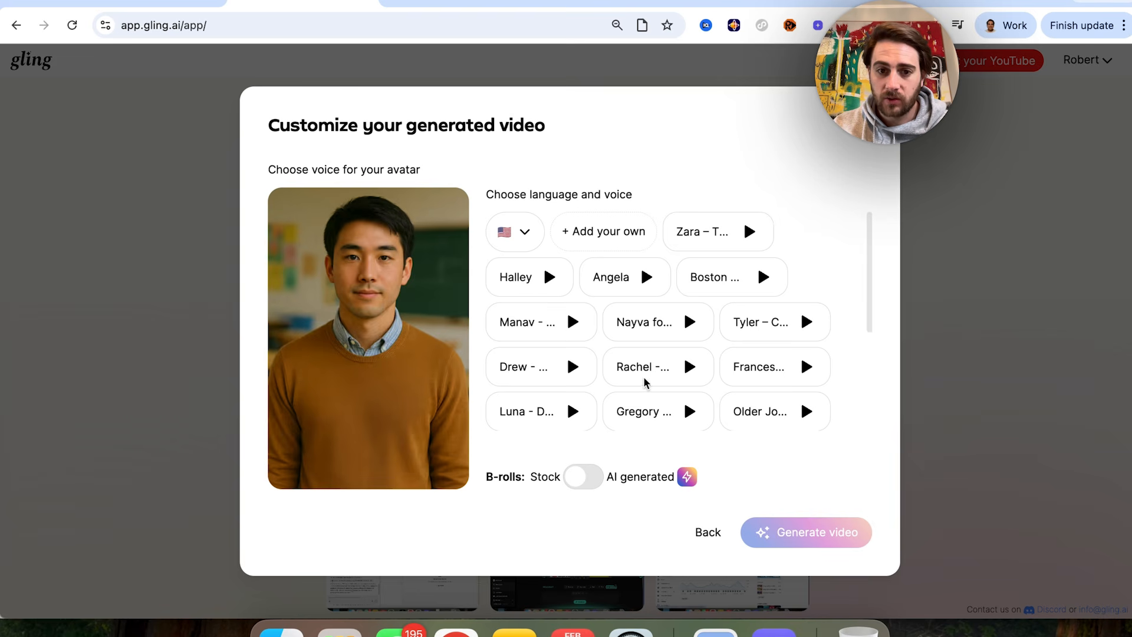
click(644, 427)
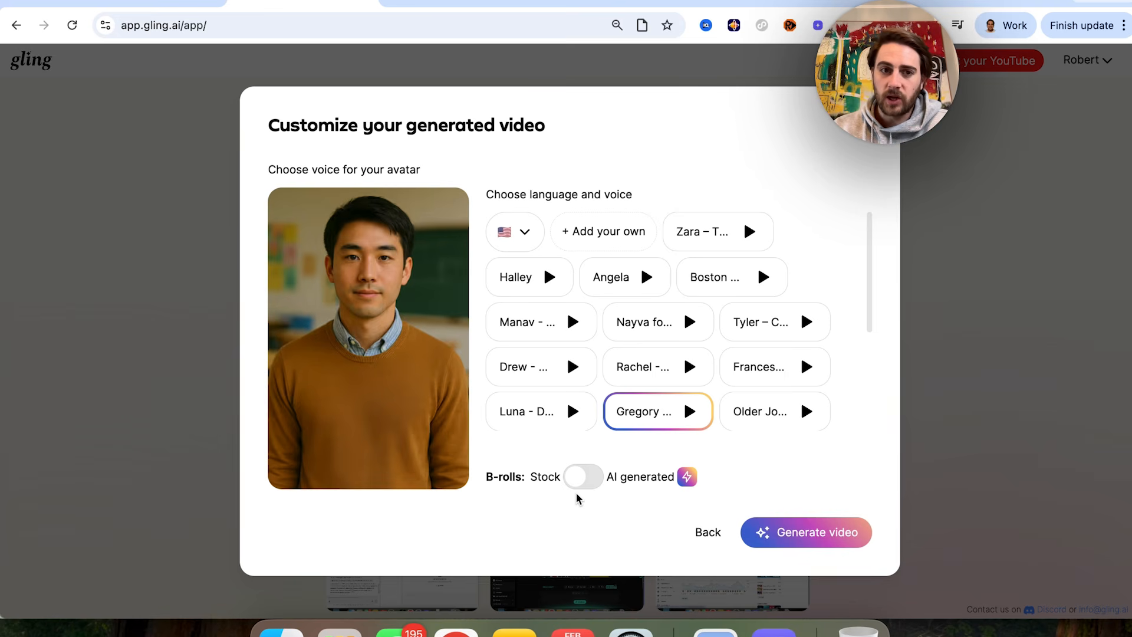
click(817, 539)
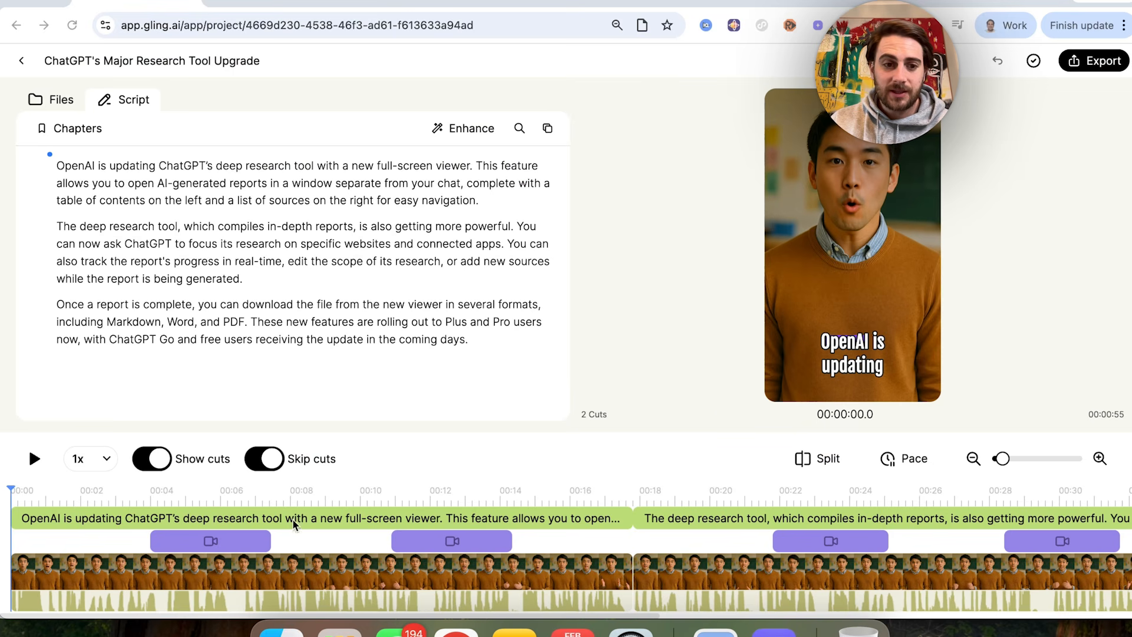
Step: Move the captions up onto the avatar's chest in the generated video and review its timeline through to the end
drag(870, 361, 868, 324)
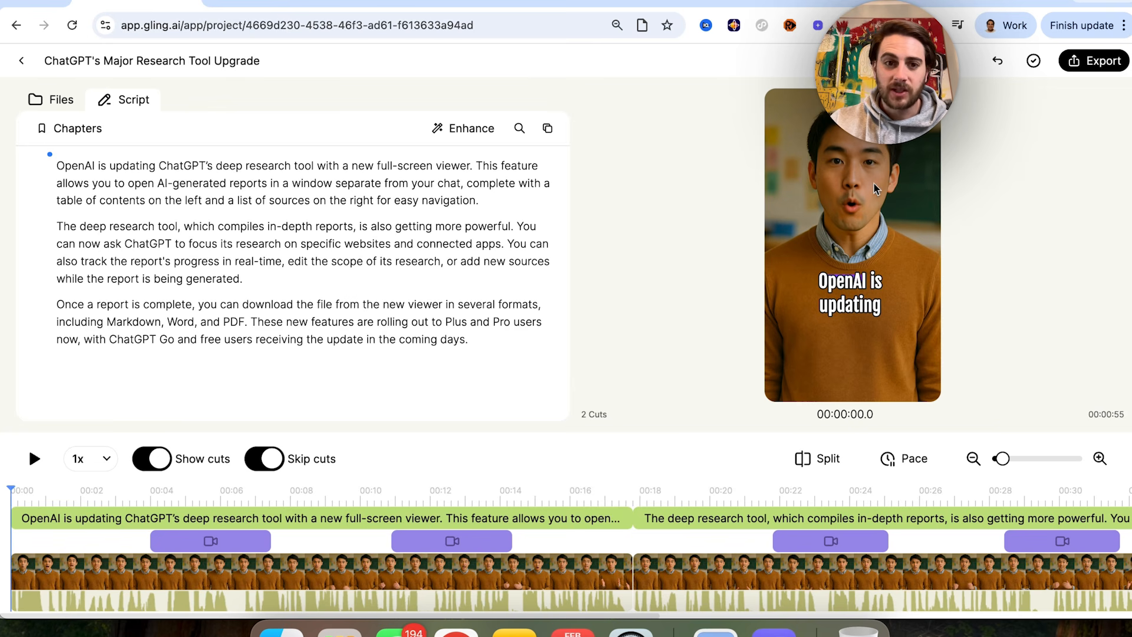
key(XF86AudioRaiseVolume)
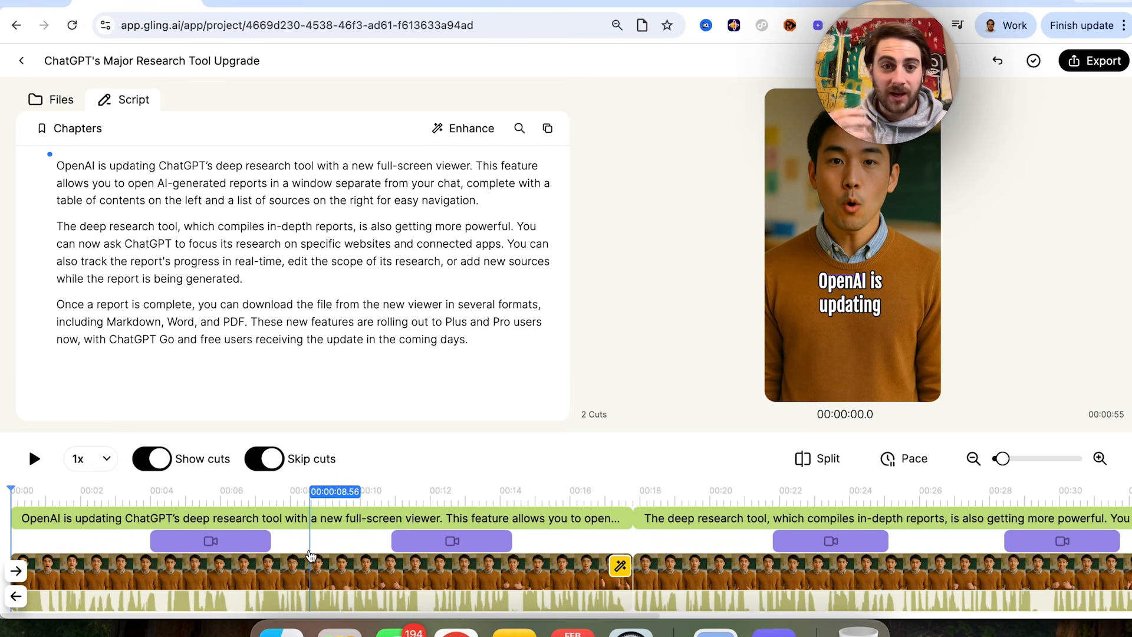
scroll(377, 569, right, 15)
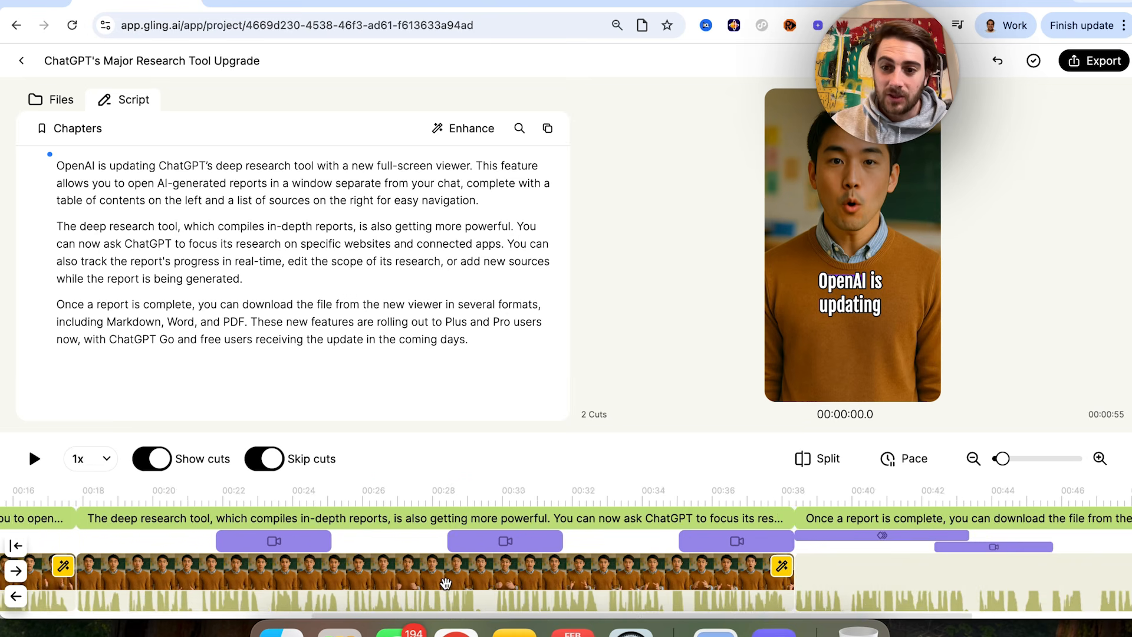
scroll(446, 582, right, 5)
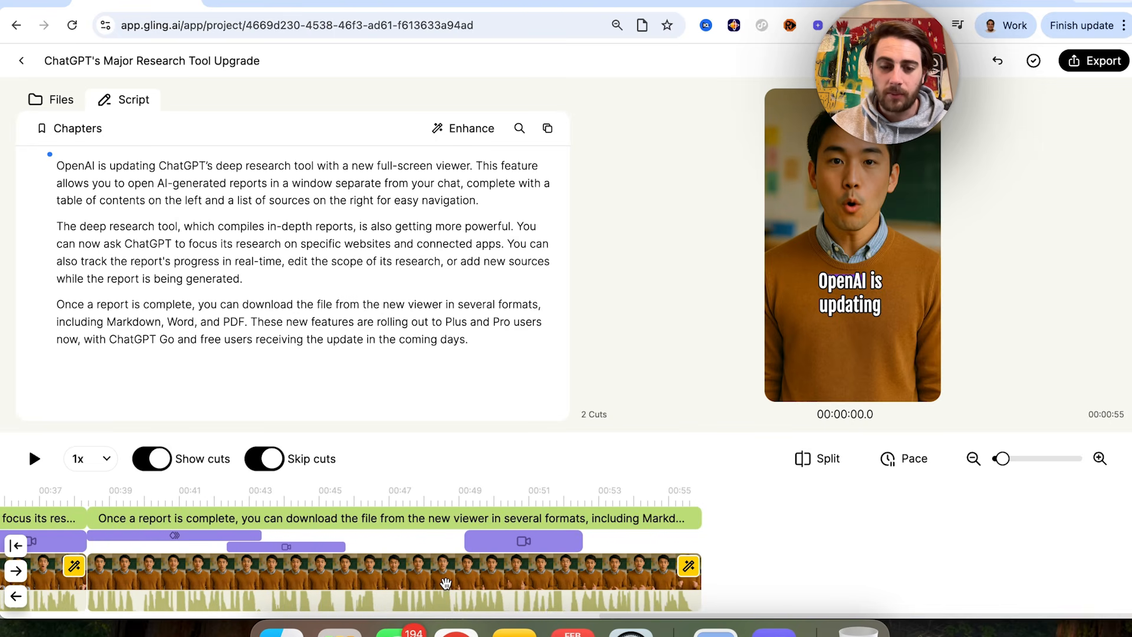
scroll(446, 582, left, 20)
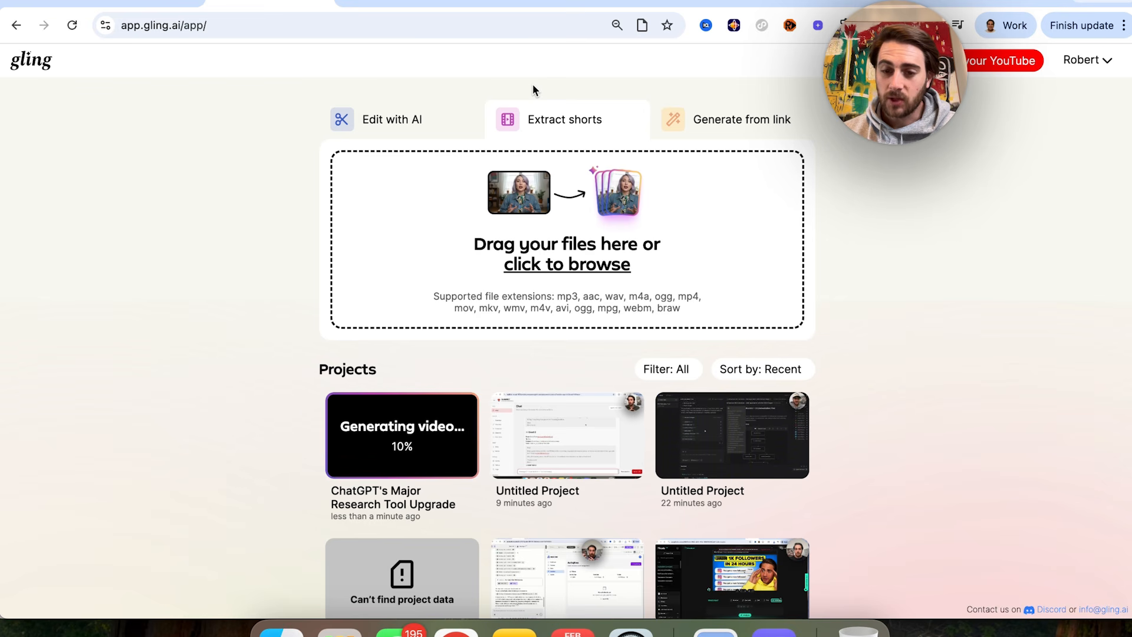
Step: Load the "This NEW AI-Native" MP4 from Downloads for shorts extraction, add captions in 9:16 format, and run the enhancement and export
click(560, 269)
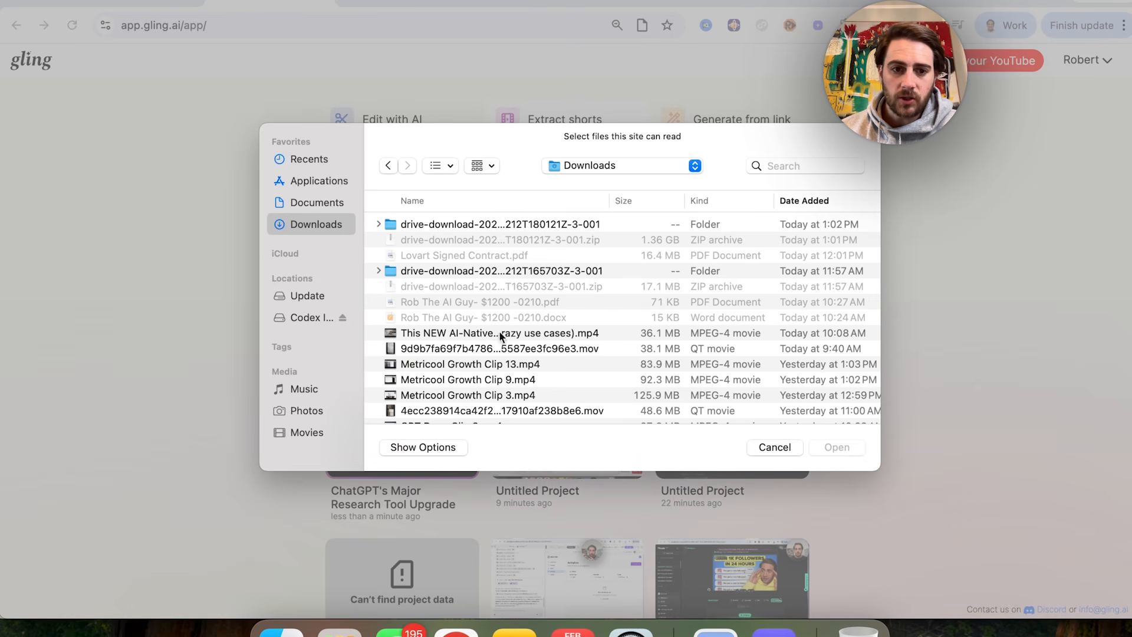
double_click(492, 331)
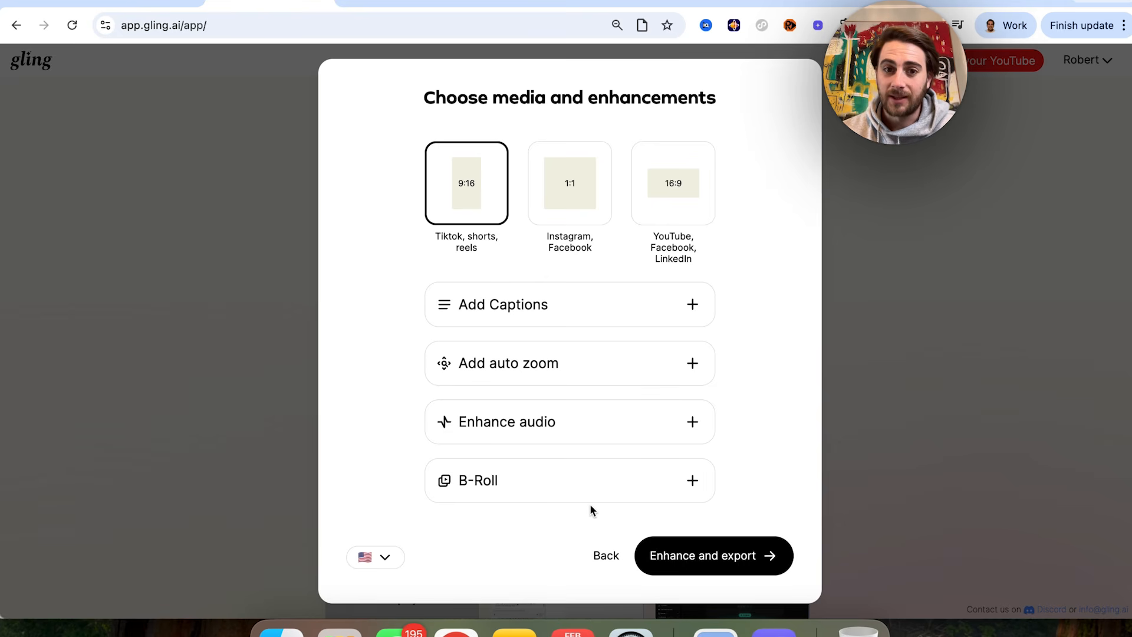
click(672, 309)
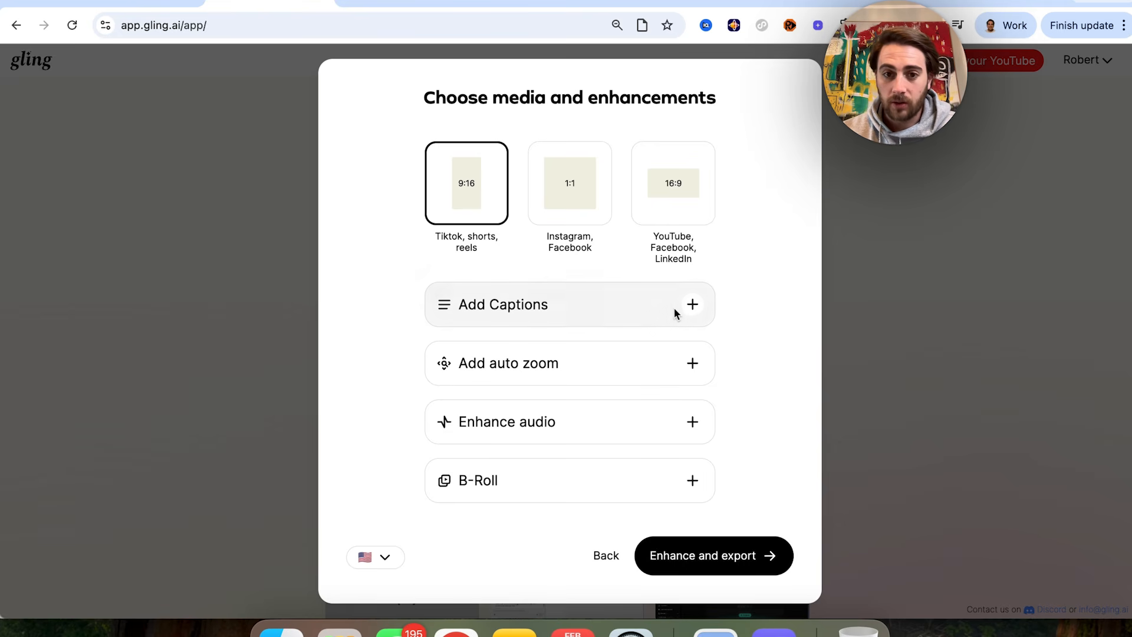
click(731, 567)
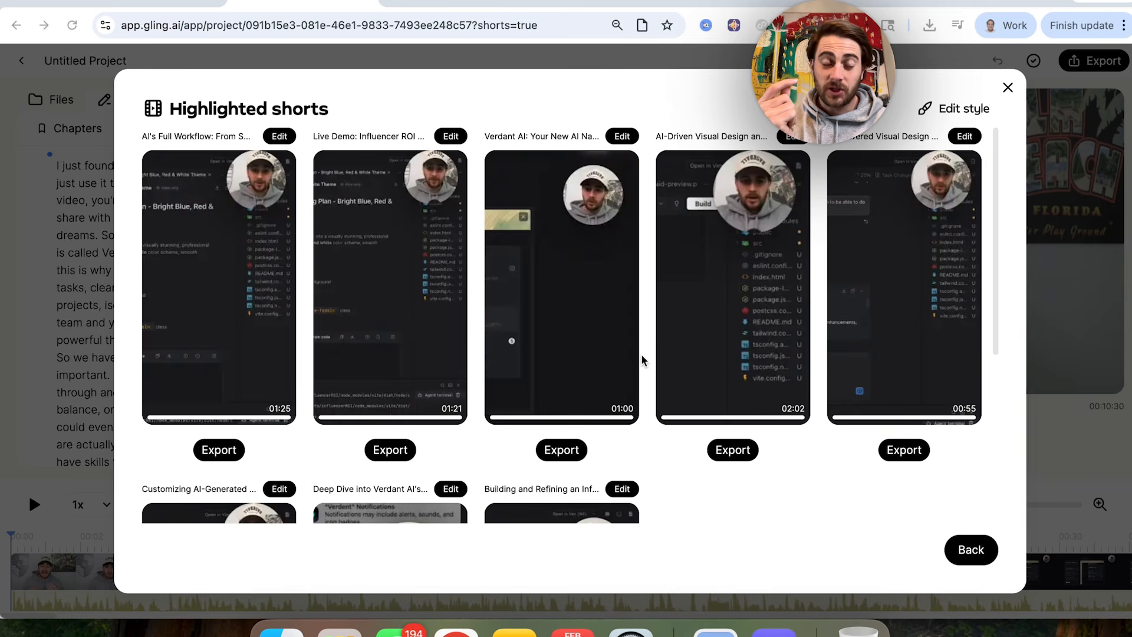
Step: Look through all the highlighted shorts extracted from the video and return to the first one
scroll(375, 357, down, 2)
scroll(374, 357, down, 6)
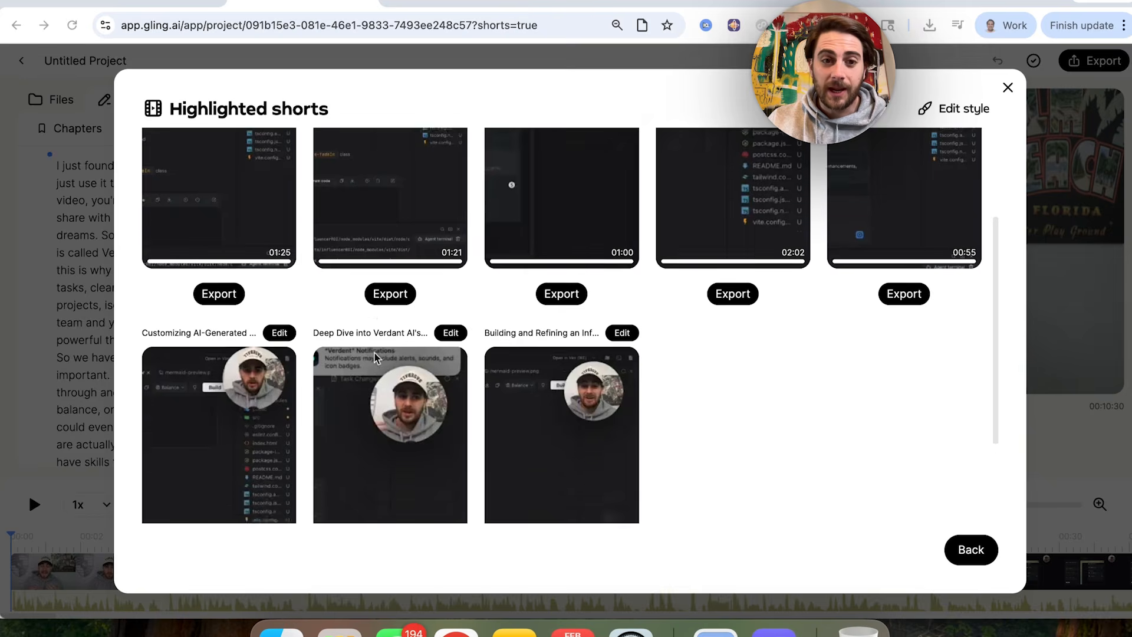
scroll(376, 357, up, 8)
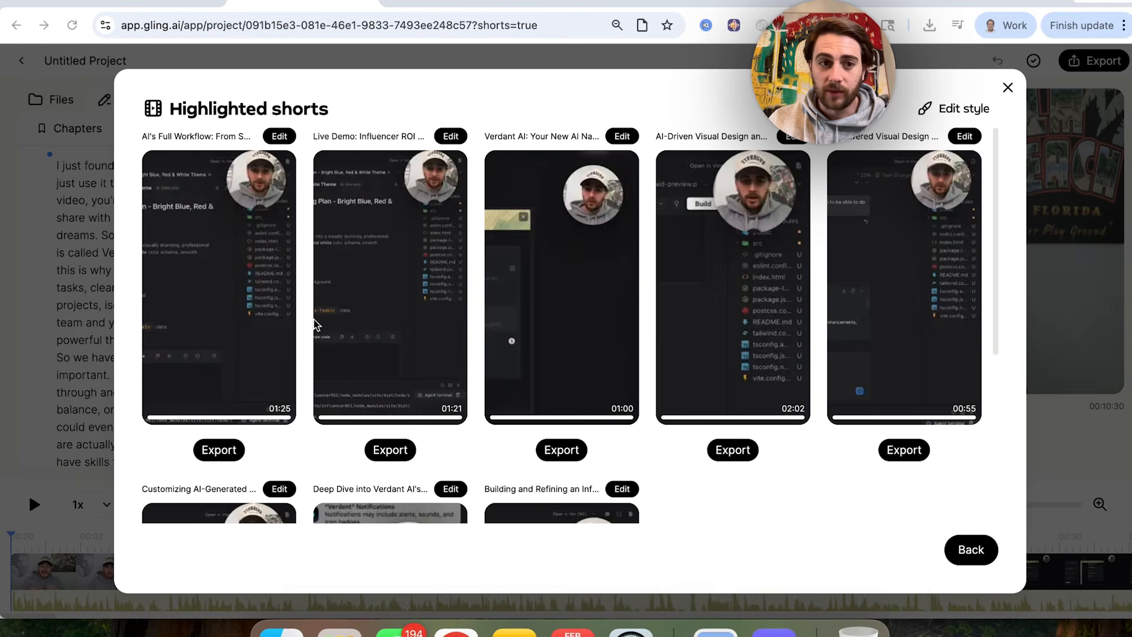
mouse_move(259, 268)
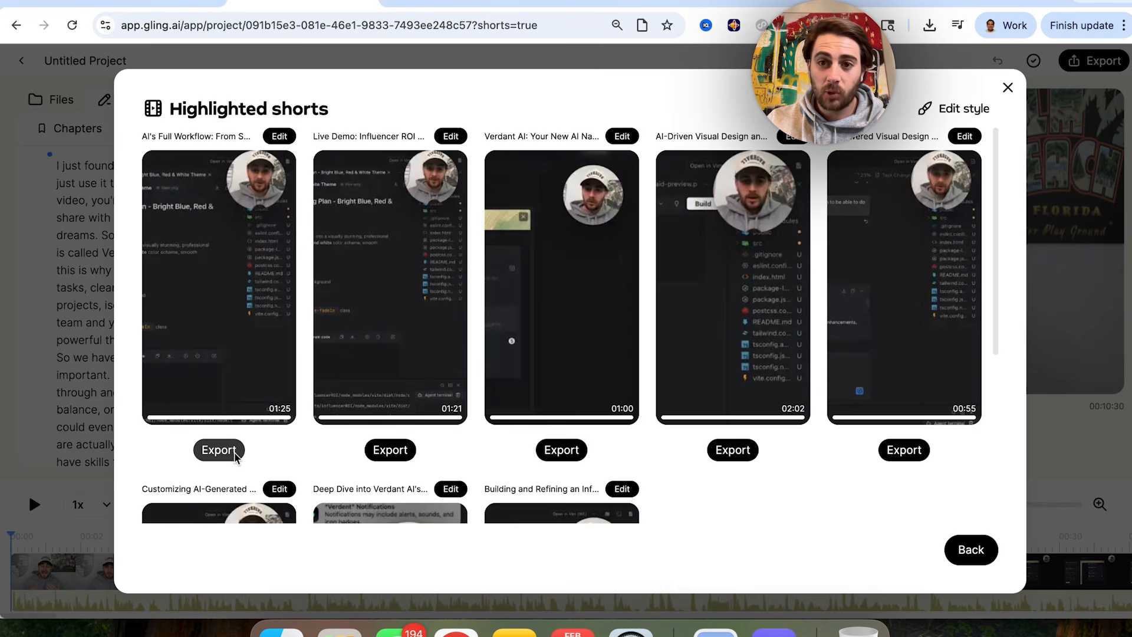
Step: Open the style editor for the highlighted shorts and look through the preset caption styles
click(954, 110)
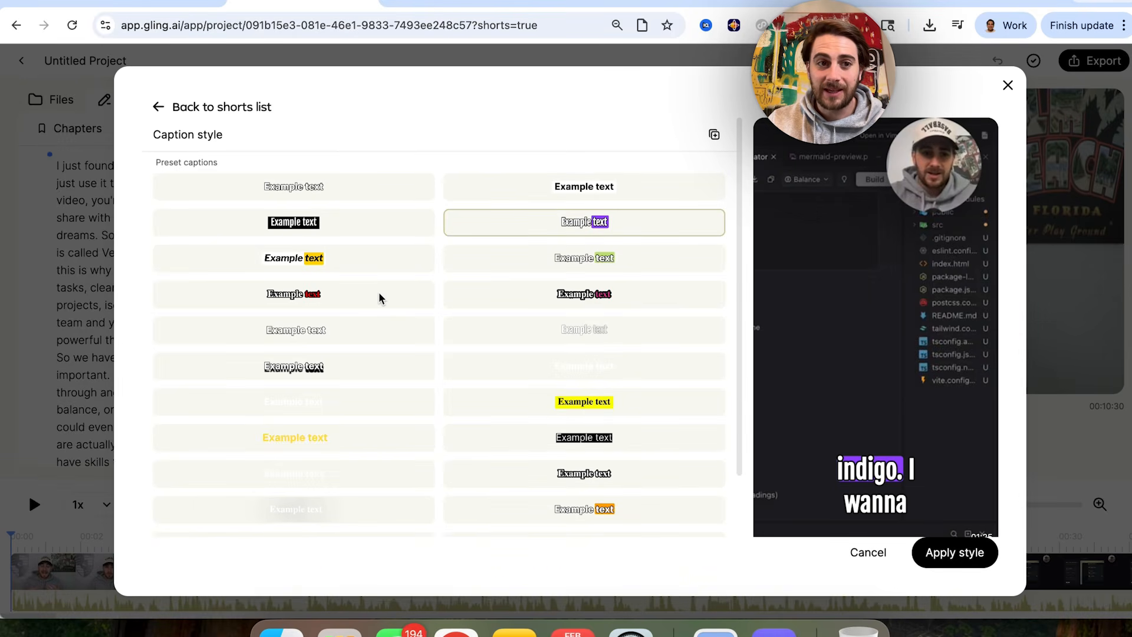
scroll(388, 284, down, 3)
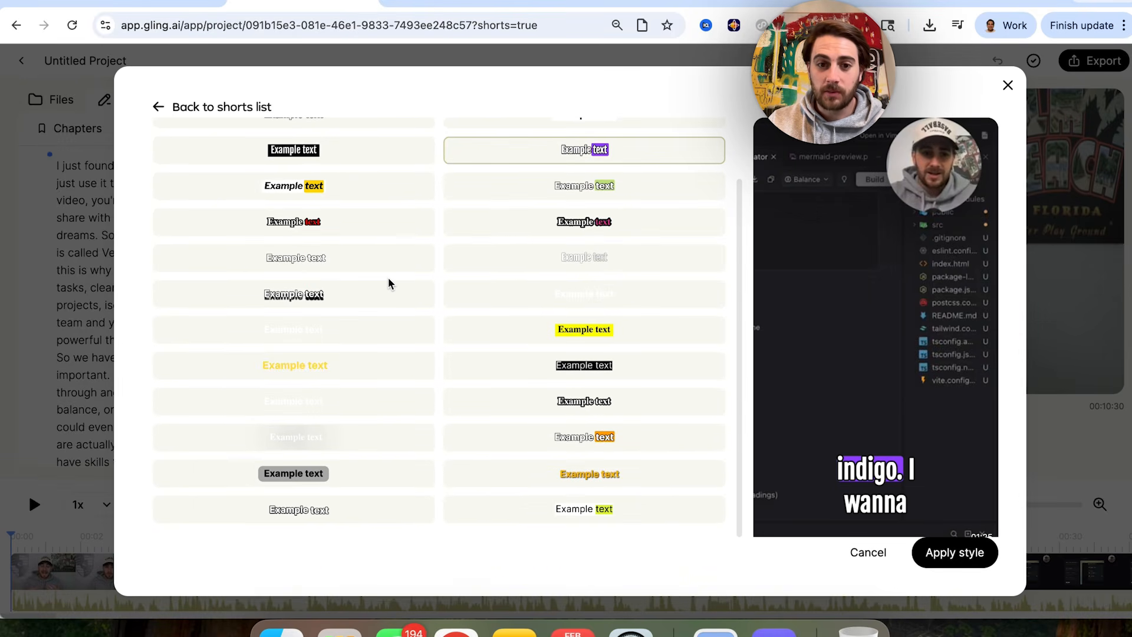
scroll(389, 284, up, 3)
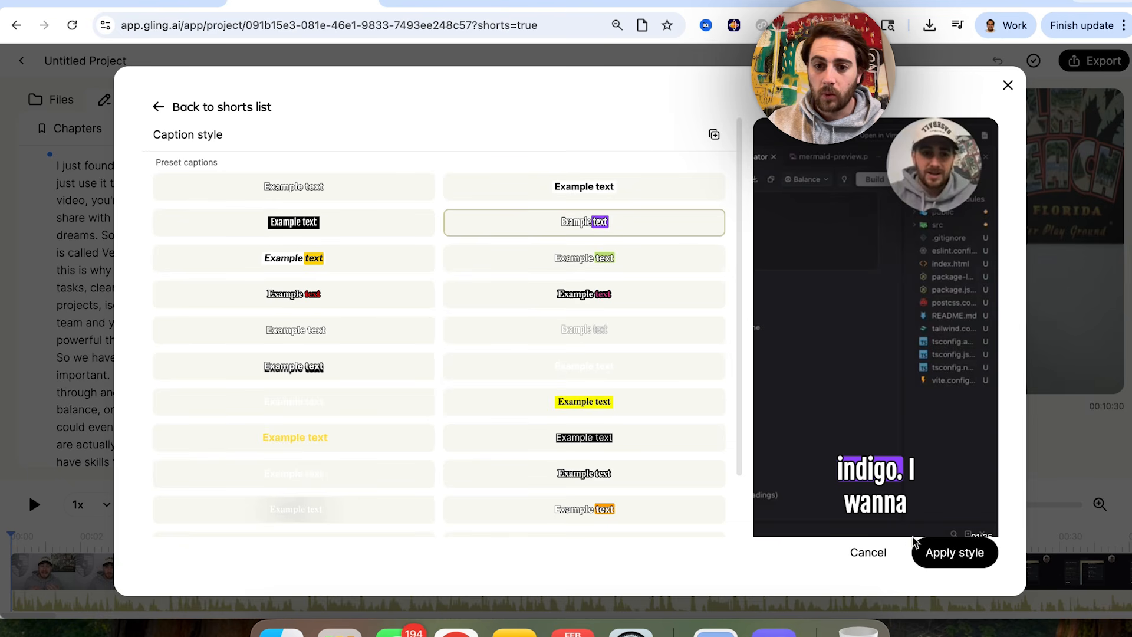
Step: Try moving the captions up to the middle of the short's preview, and discard the style changes
click(874, 486)
drag(875, 486, 874, 422)
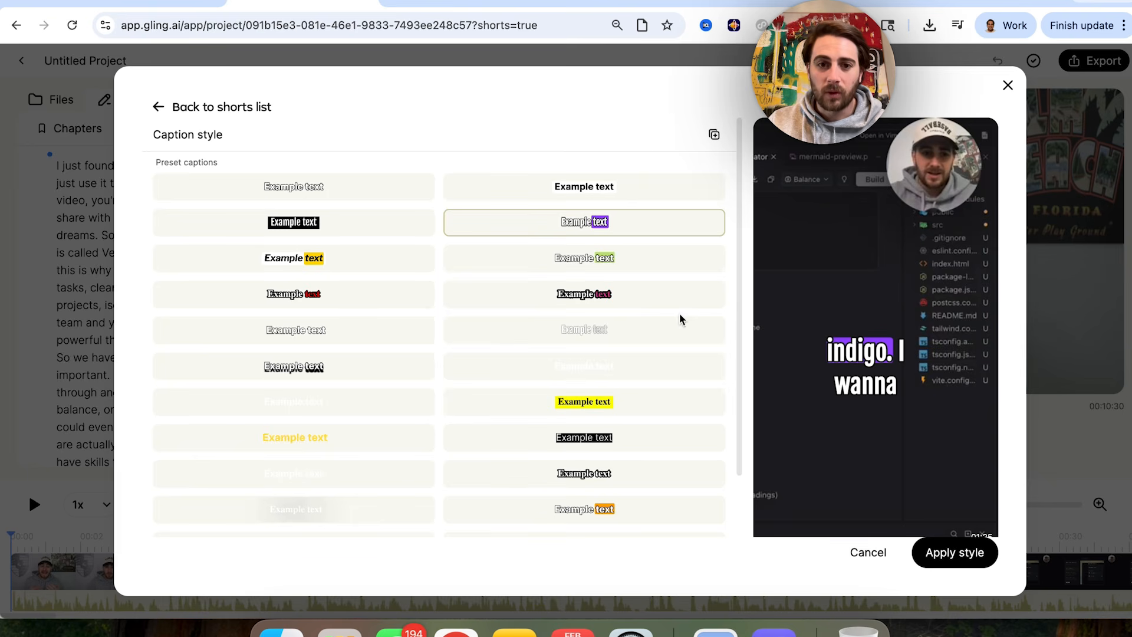
click(866, 552)
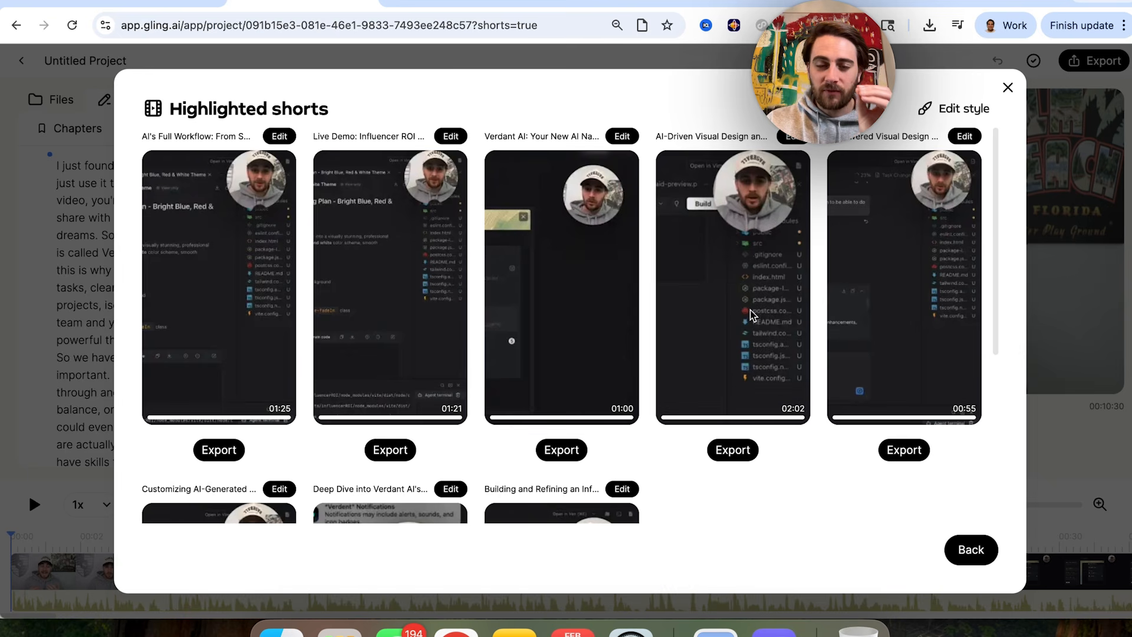
Step: Look over the highlighted shorts and export the first one, "AI's Full Workflow"
scroll(719, 498, down, 3)
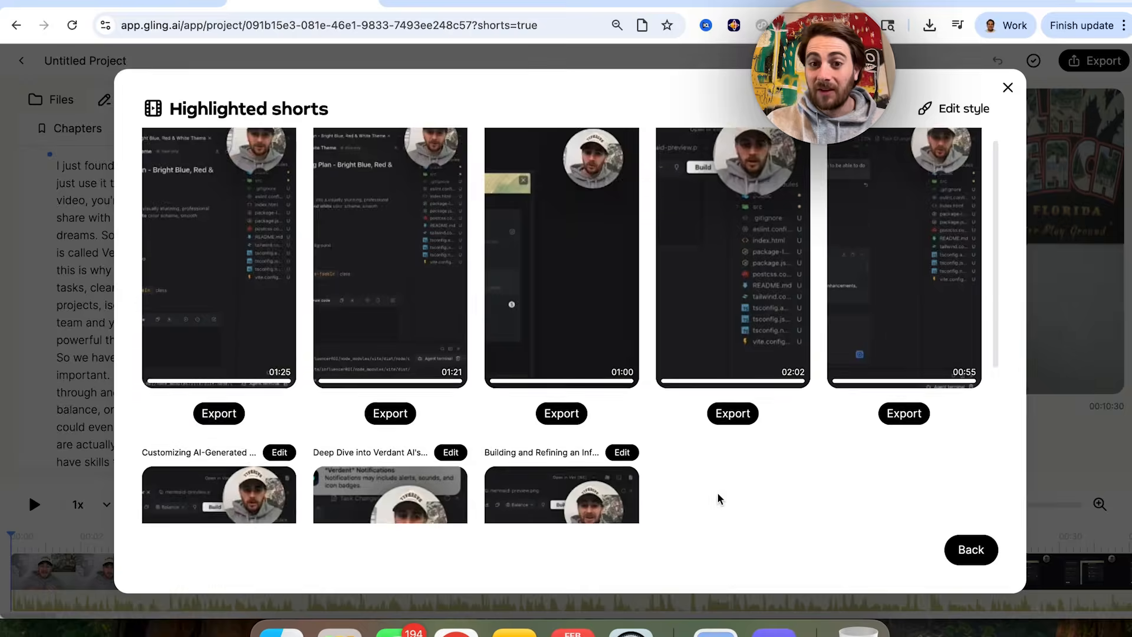
scroll(717, 498, down, 3)
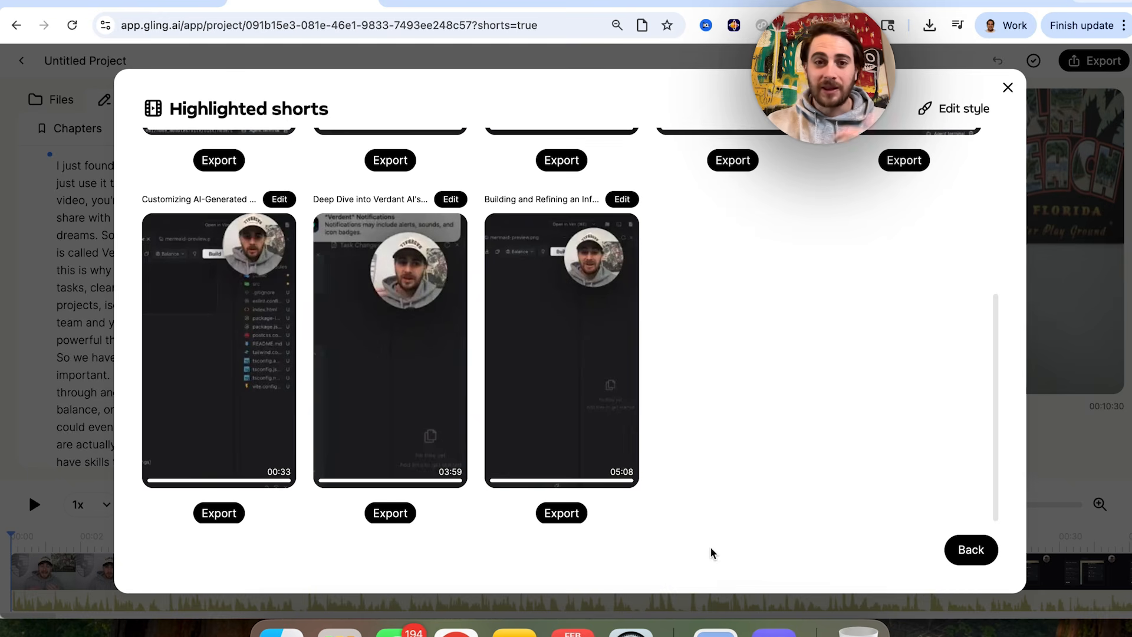
scroll(733, 465, up, 6)
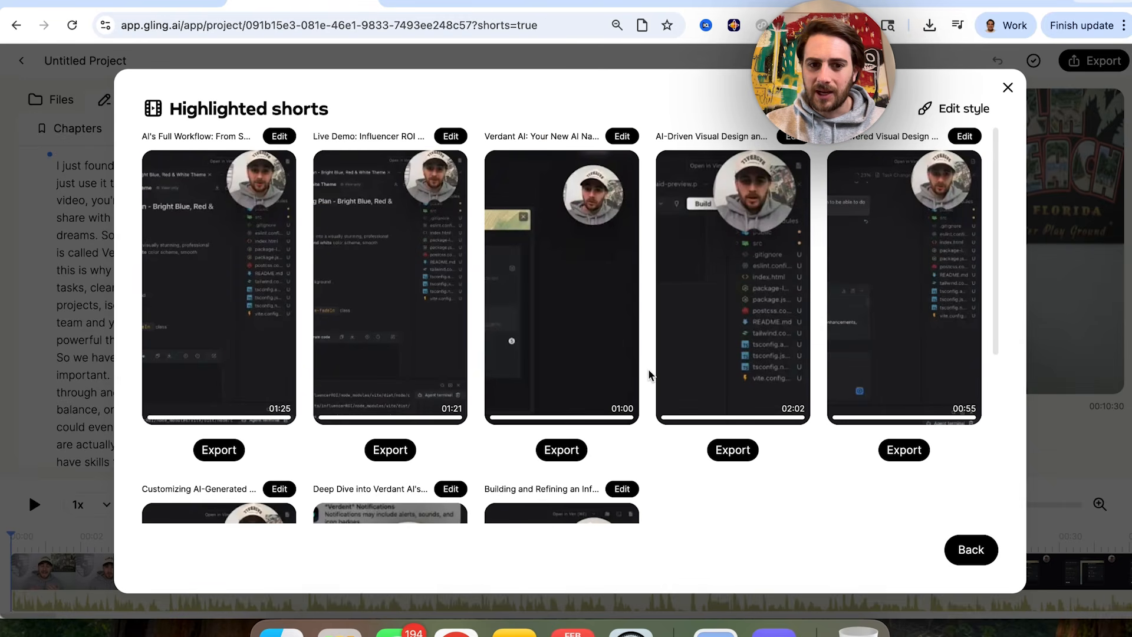
click(225, 452)
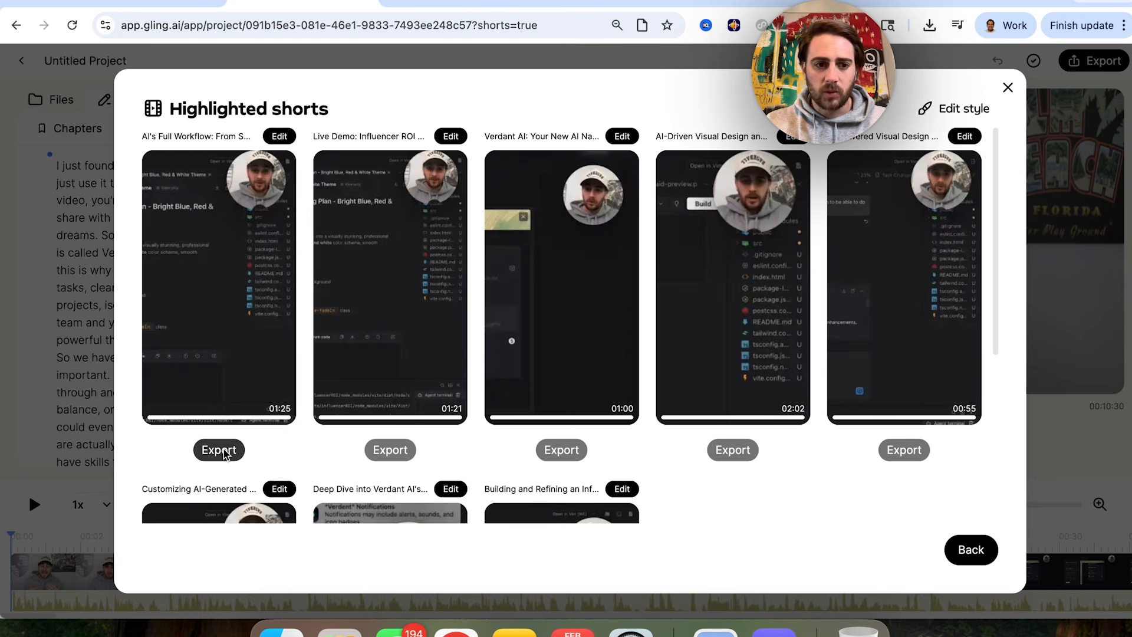